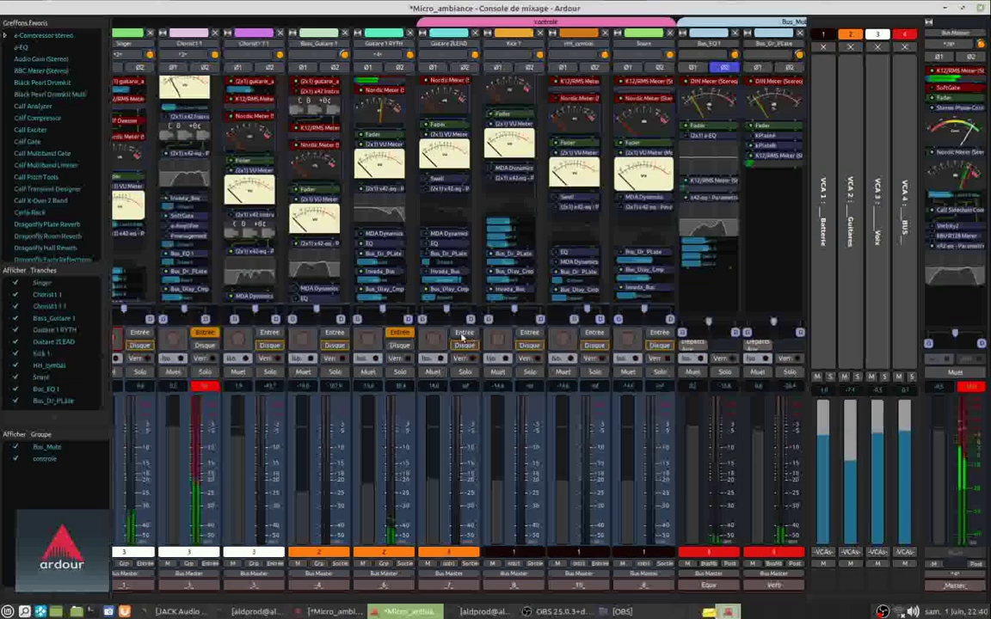
Record-arm and disarm the controle group twice from the Guitare 2LEAD strip to test the shared arming
left_click(432, 344)
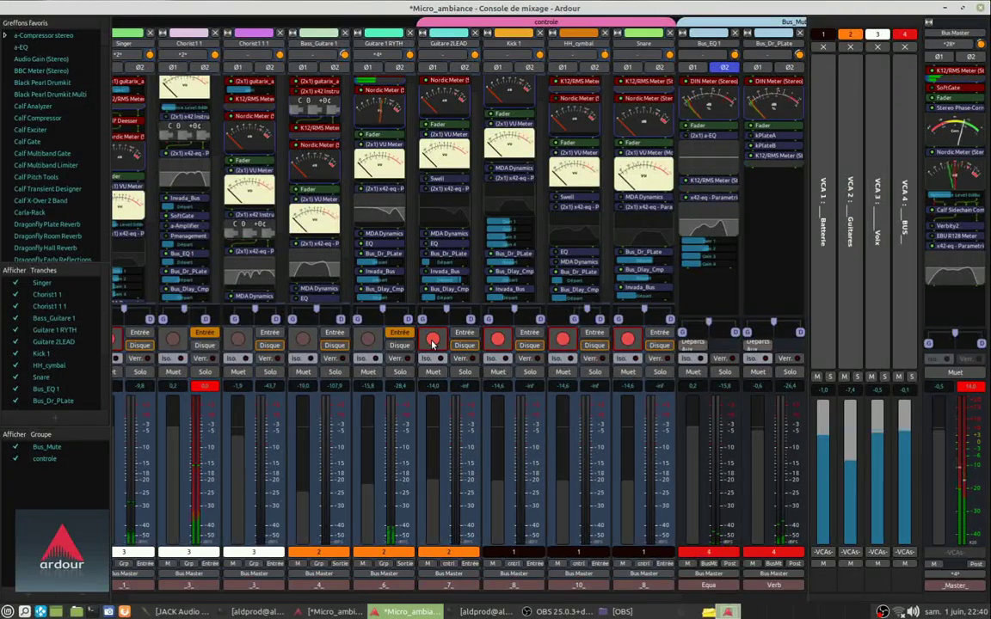
left_click(433, 344)
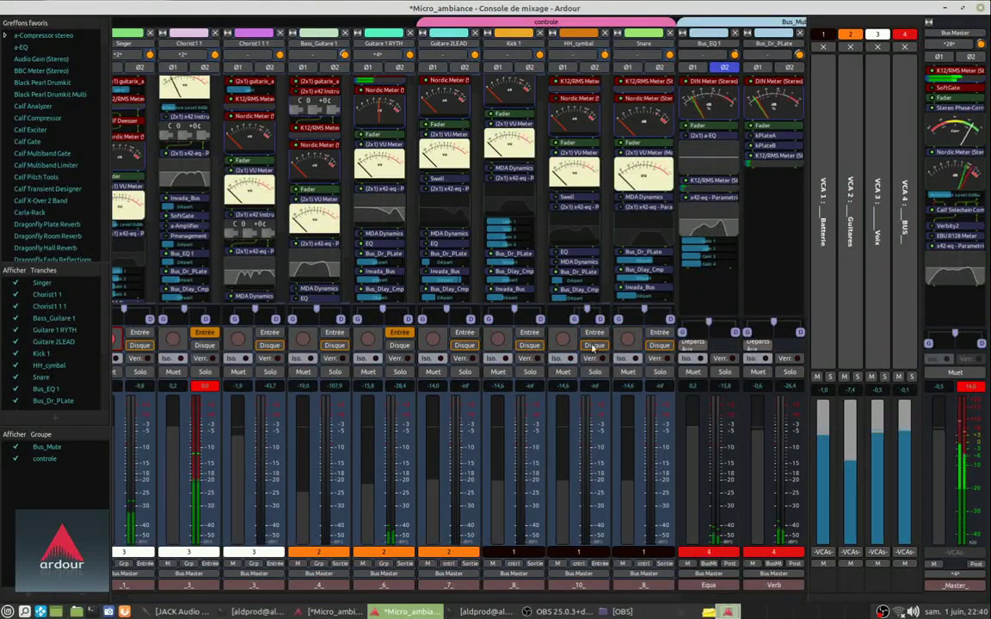
left_click(434, 338)
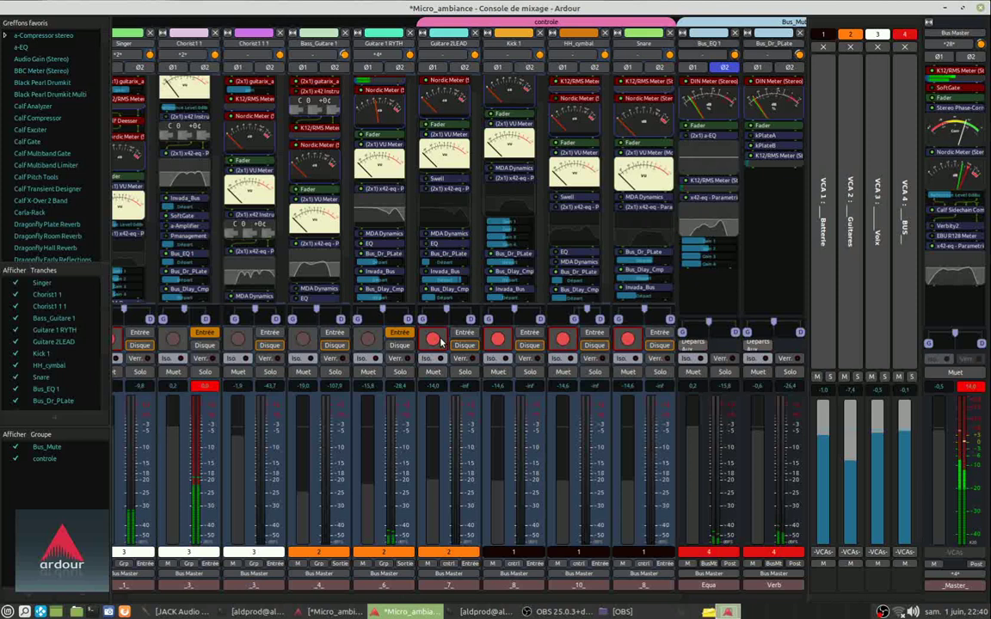
left_click(434, 339)
Test the controle group's shared mute and solo from the Guitare 2LEAD strip, switching each on and off again
left_click(432, 371)
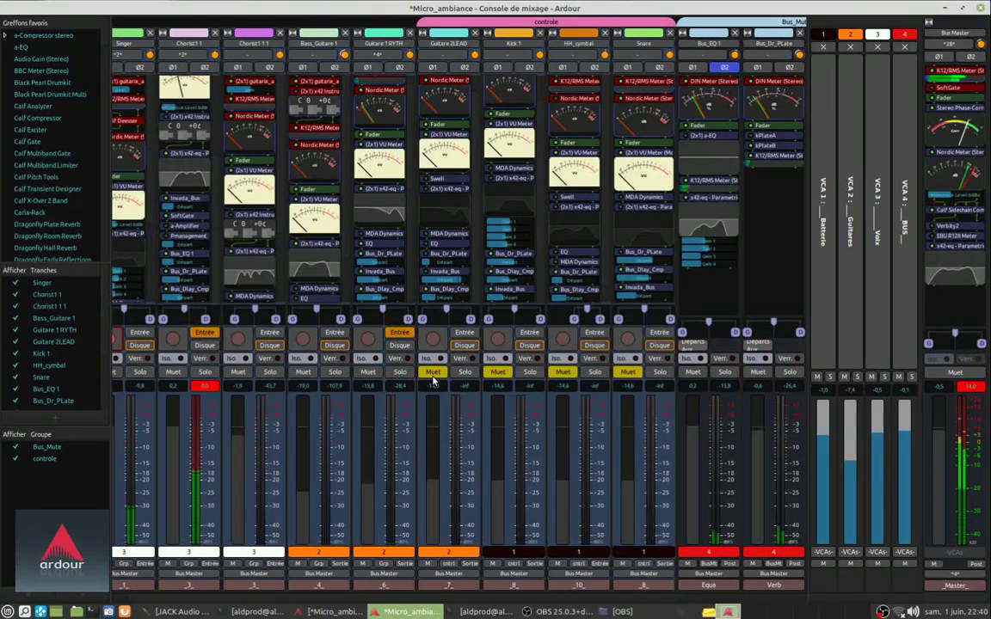
left_click(433, 372)
left_click(465, 373)
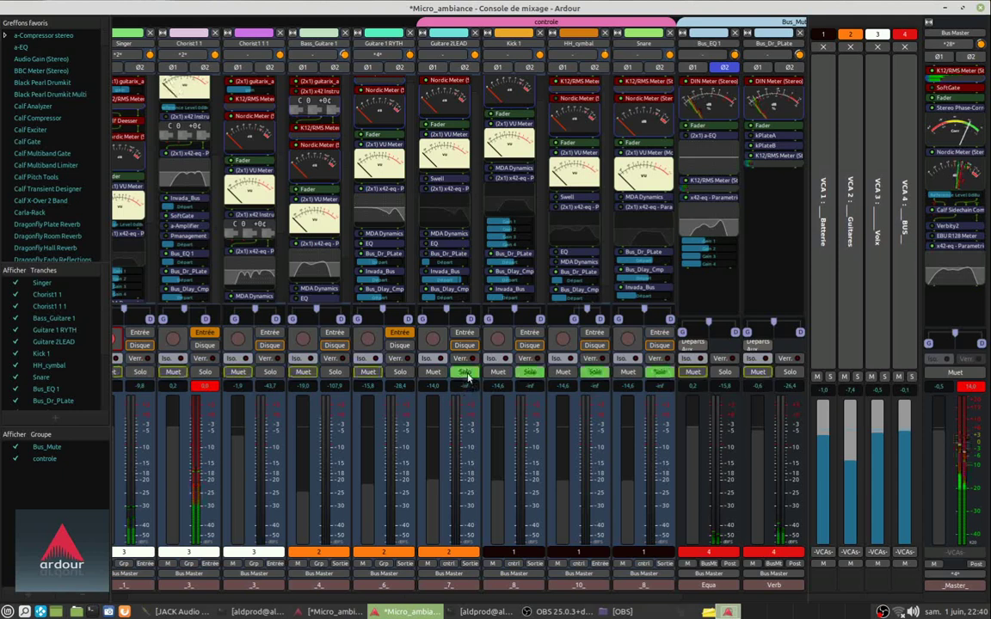
left_click(465, 372)
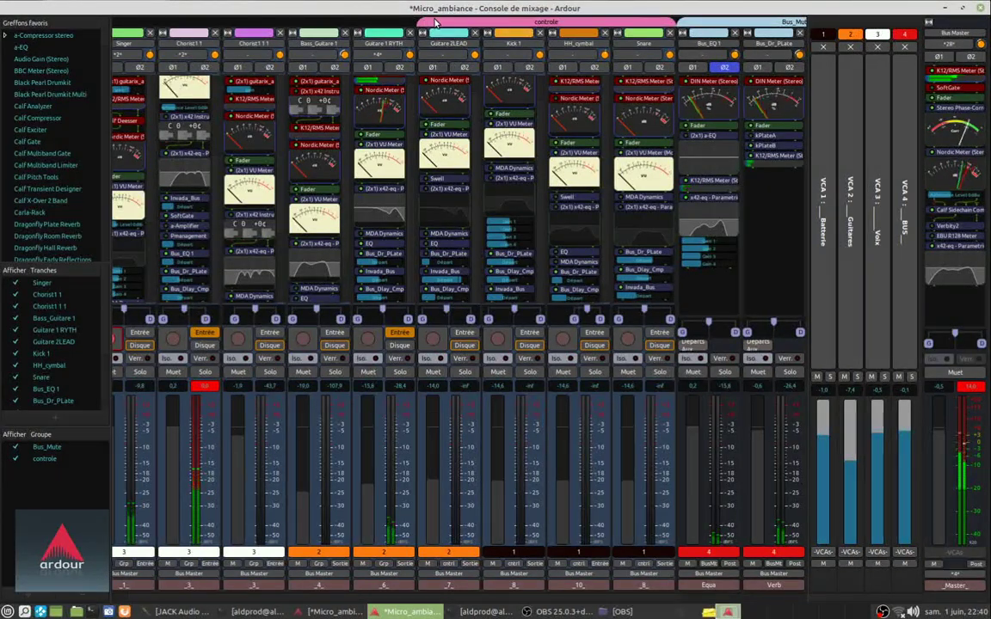
Change the controle group to span Guitare 1 RYTH through HH_cymbal and toggle its mute, solo and record arming on and off
left_click_drag(432, 24, 370, 23)
left_click_drag(656, 23, 590, 28)
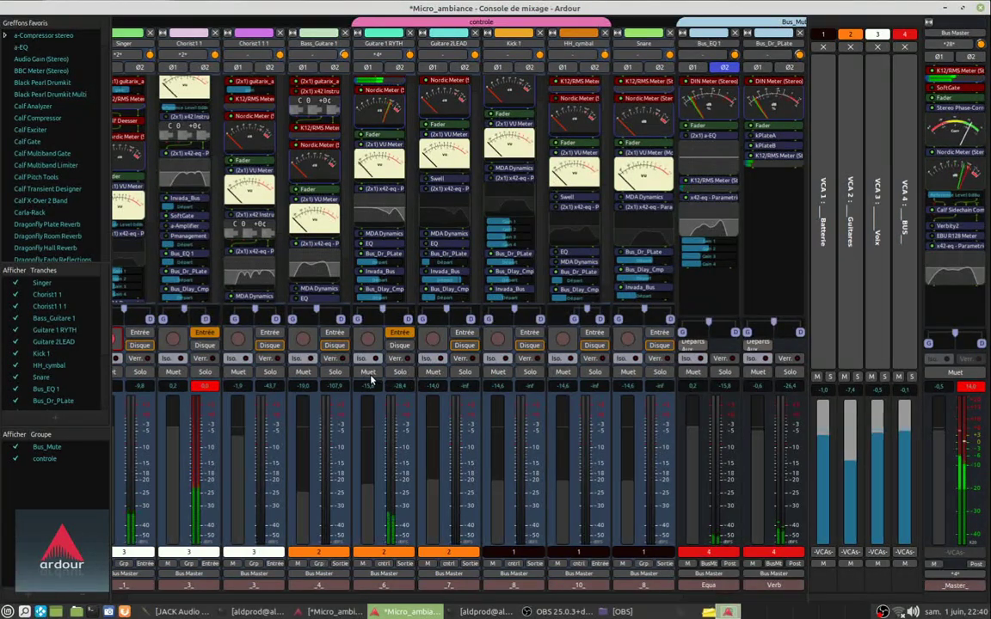
left_click(368, 372)
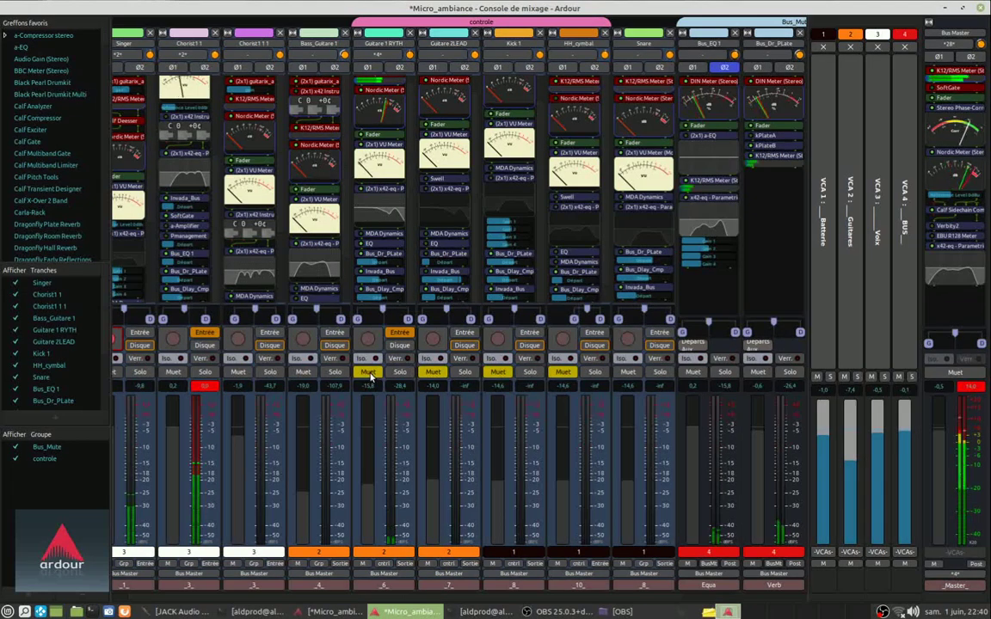
left_click(368, 372)
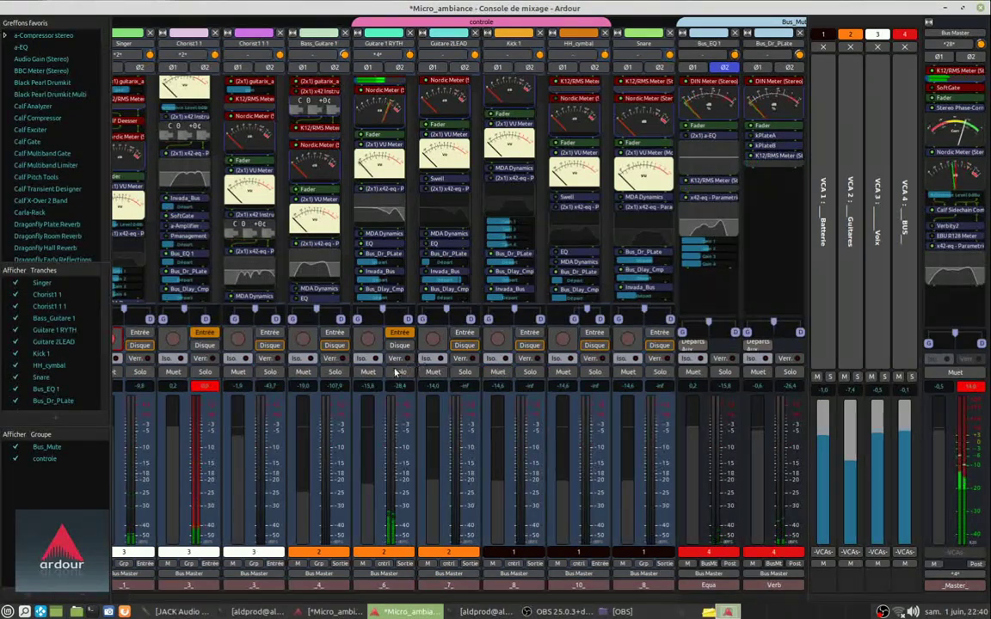
left_click(399, 372)
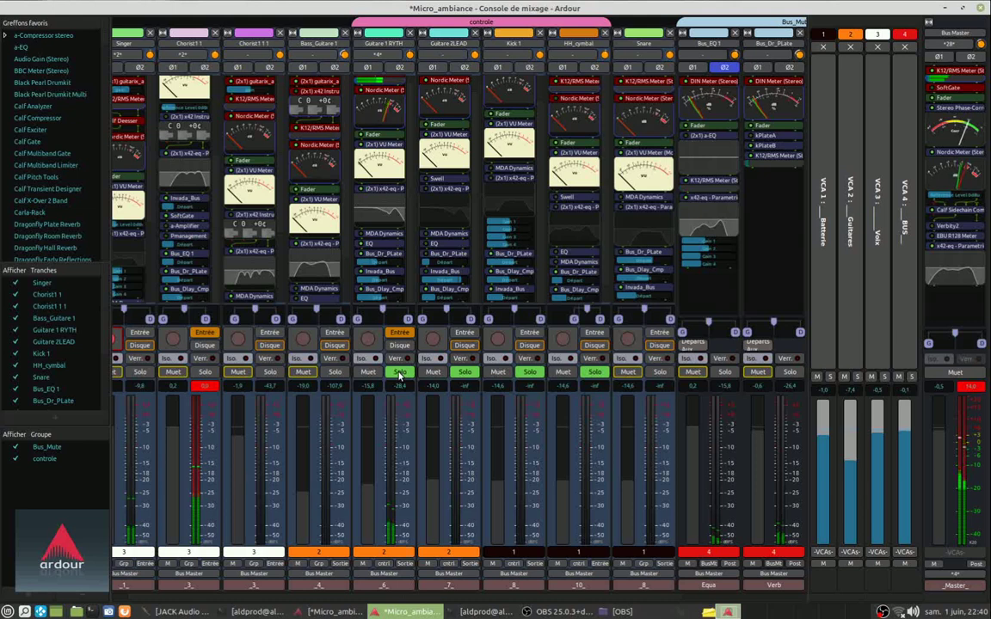
left_click(399, 373)
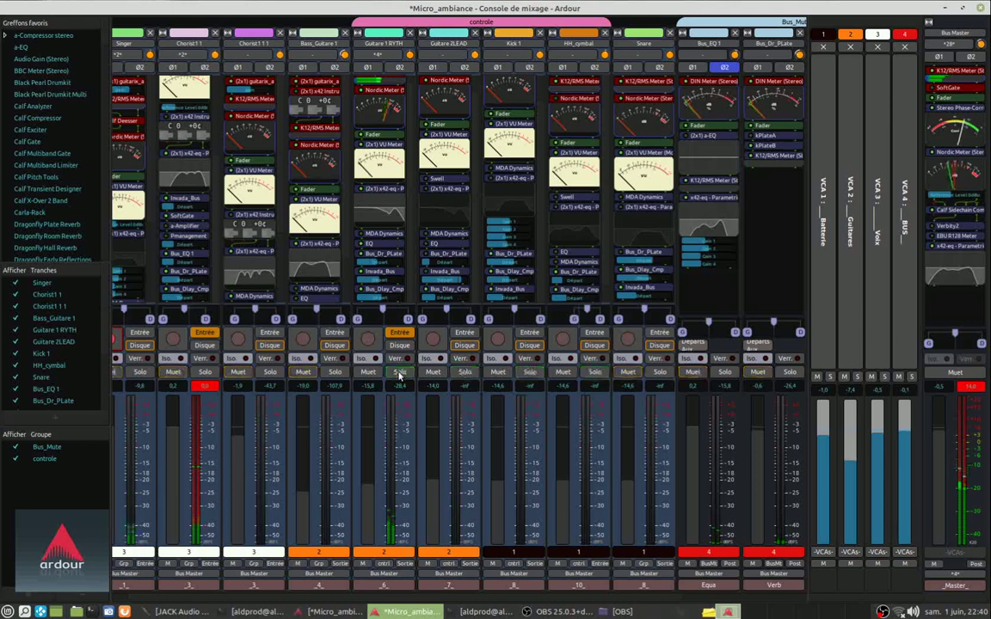
left_click(367, 338)
left_click(367, 338)
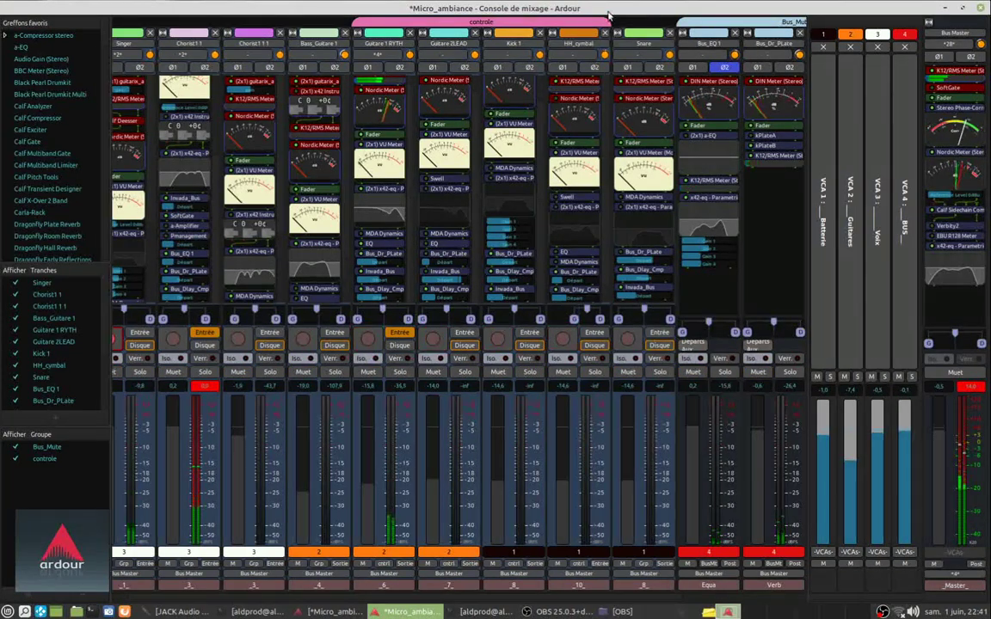
Shorten the controle group to end at Kick 1 and toggle its record arming and mute from Guitare 1 RYTH
left_click(365, 340)
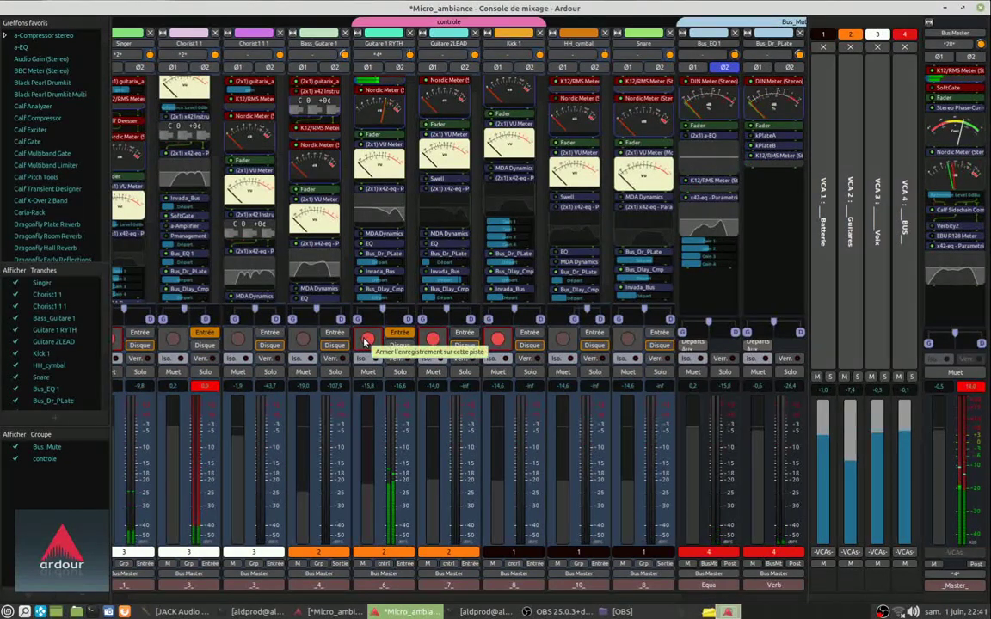
left_click(368, 341)
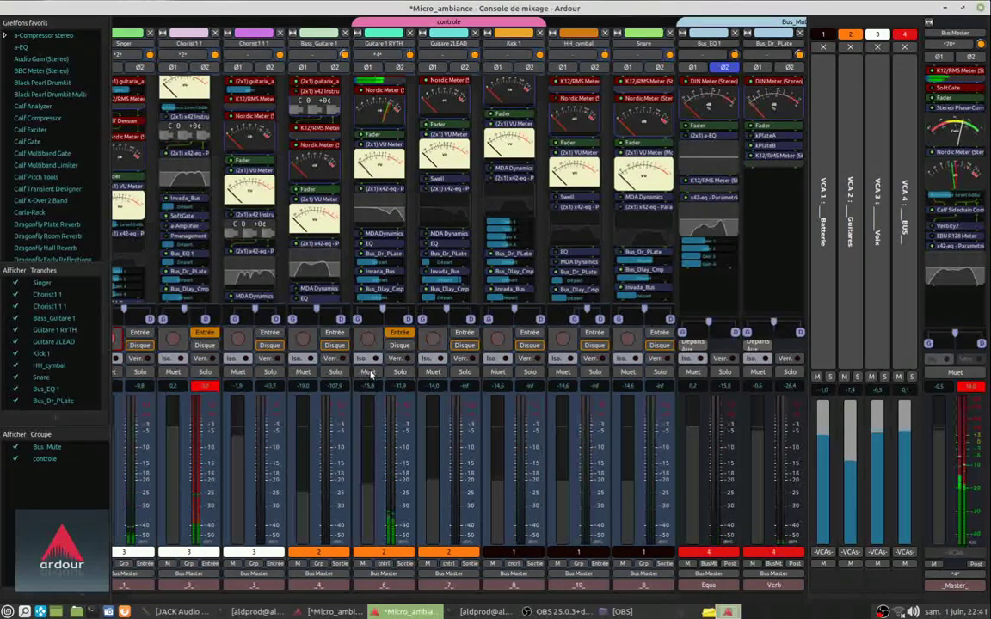
left_click(368, 372)
left_click(370, 373)
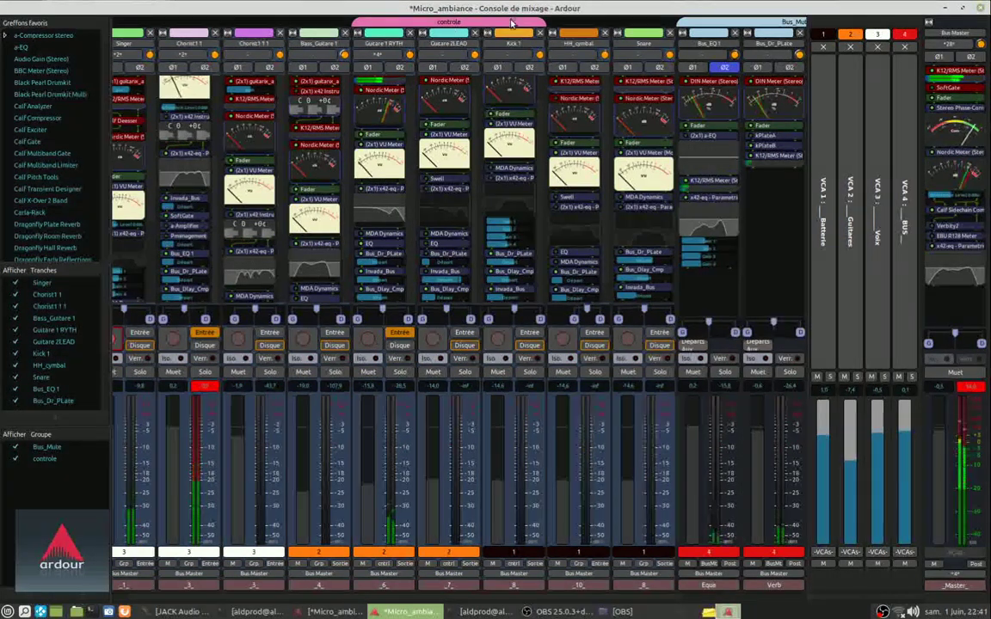
Resize the controle group at both ends so that it covers Kick 1, HH_cymbal and Snare
left_click_drag(544, 21, 473, 31)
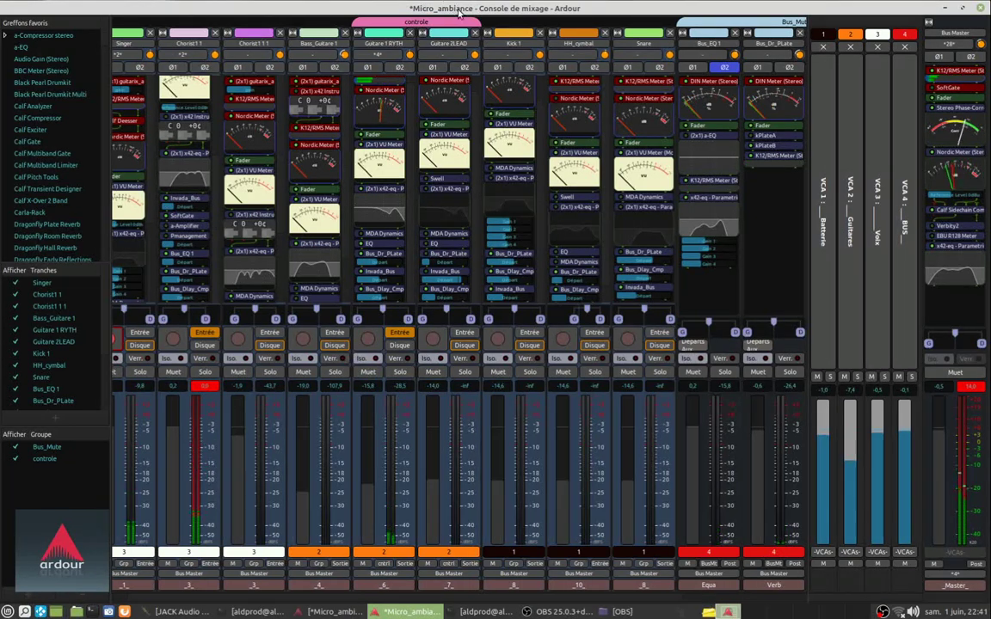
left_click_drag(473, 21, 547, 19)
left_click_drag(370, 22, 481, 22)
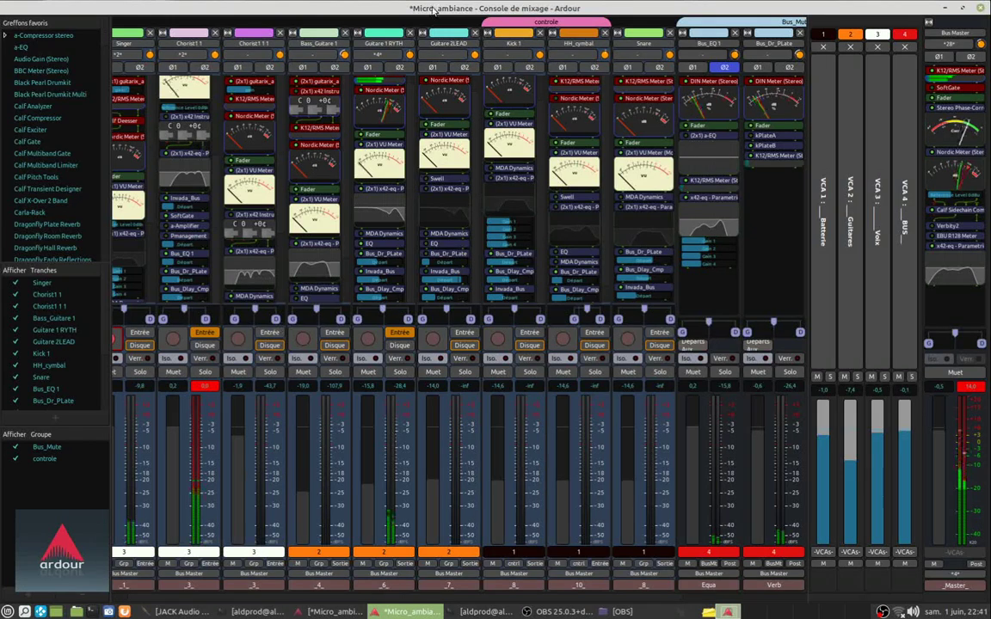
left_click_drag(610, 22, 627, 30)
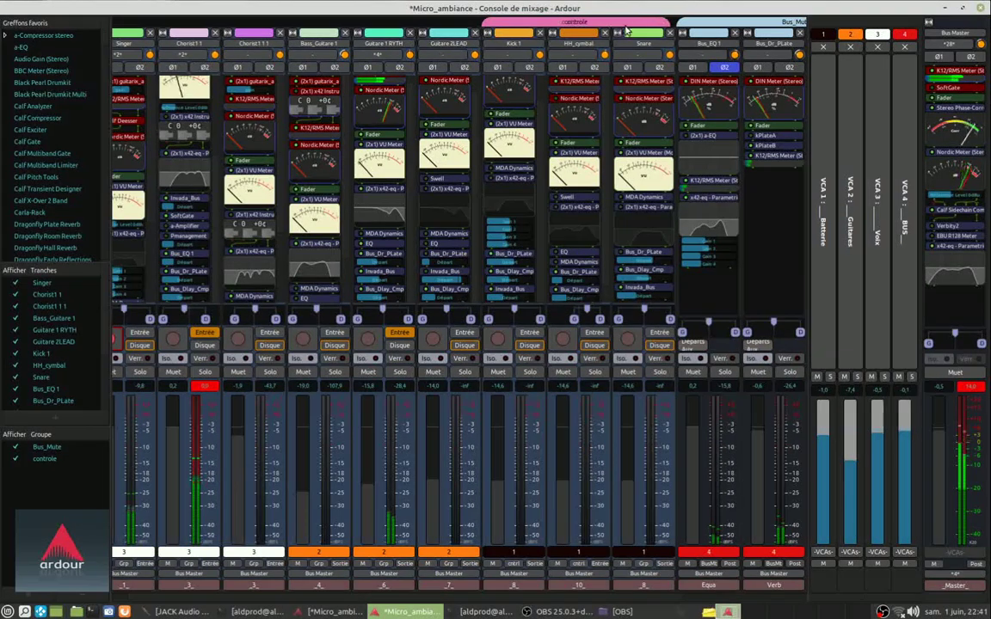
Record-arm the controle group from Kick 1 and Guitare 1 RYTH separately, and disarm them all again
left_click(499, 340)
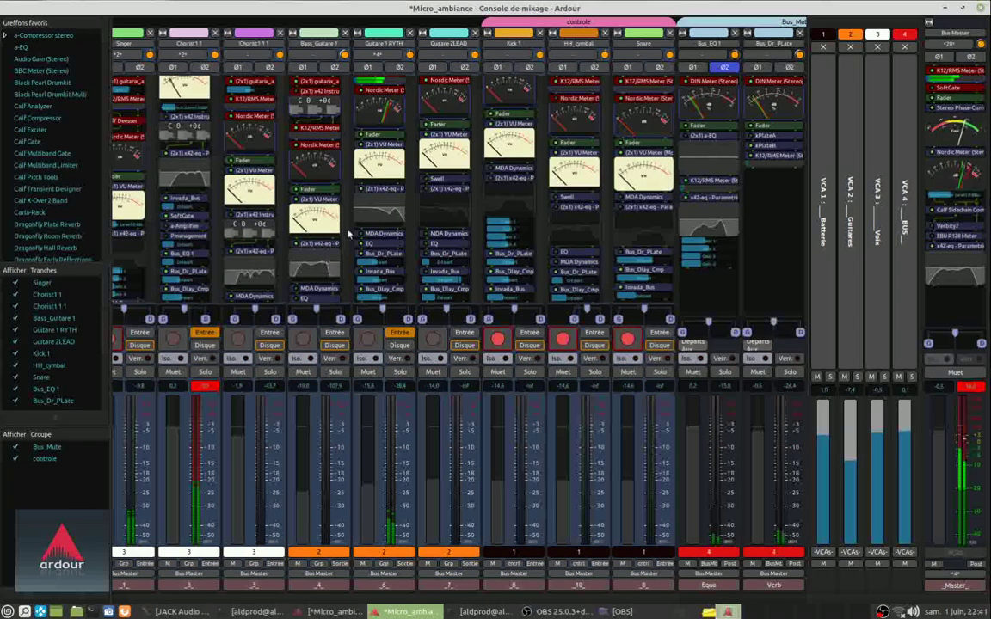
left_click(367, 340)
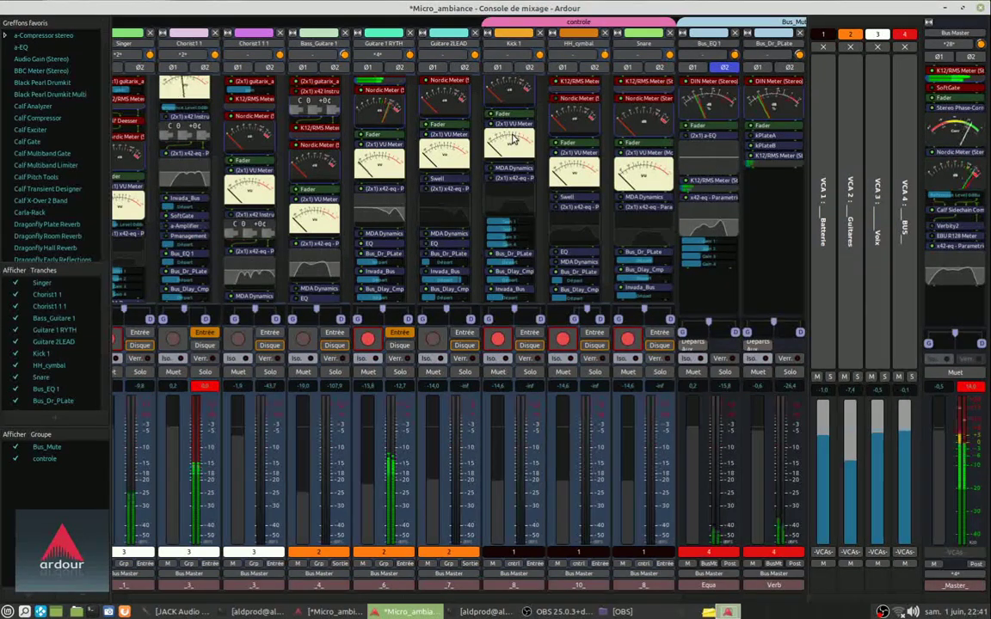
left_click(497, 338)
left_click(367, 339)
left_click(369, 341)
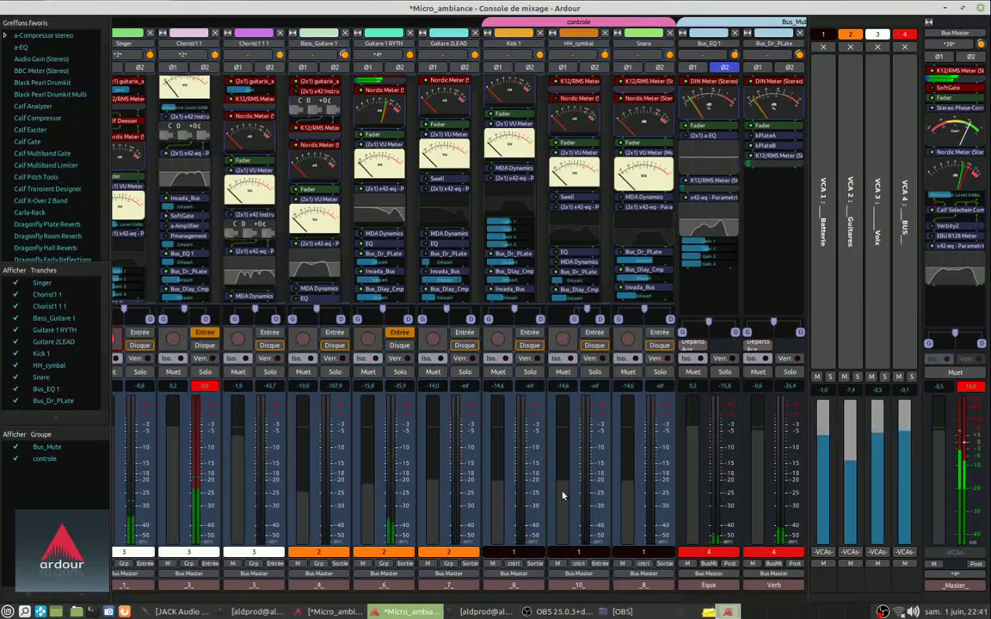
Adjust the faders to -9.8 dB for the controle group, -17.2 dB for Guitare 1 RYTH and -13.7 dB for Bass_Guitare 1
left_click_drag(501, 496, 503, 522)
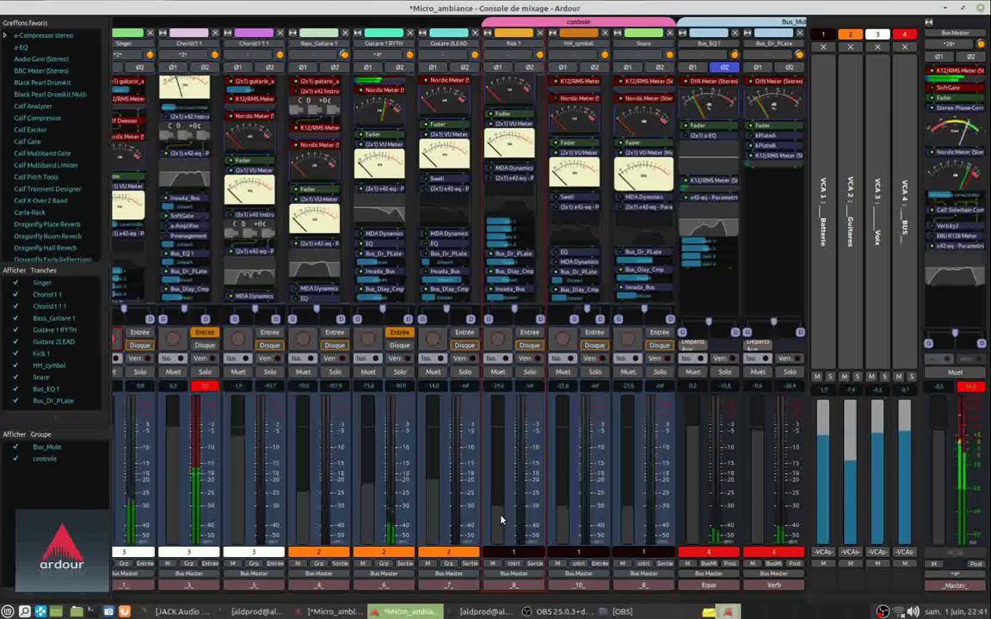
left_click_drag(374, 516, 376, 522)
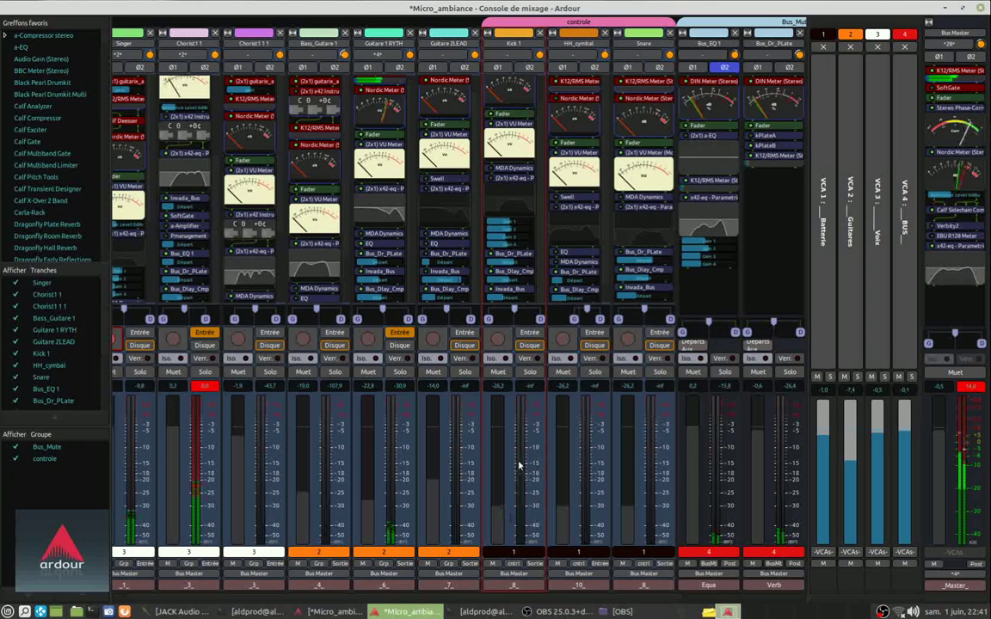
left_click_drag(503, 496, 504, 447)
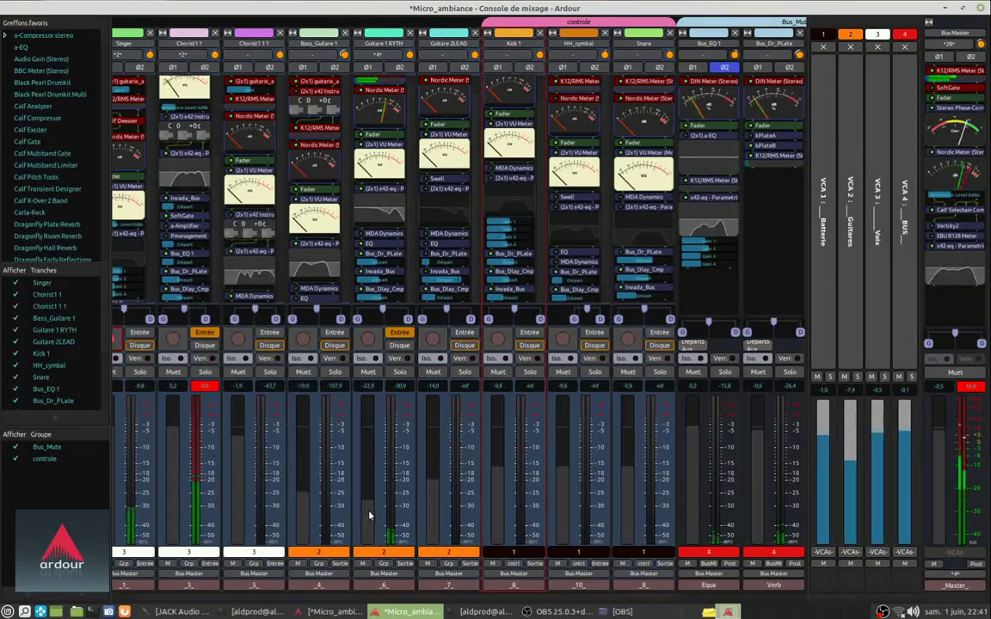
left_click_drag(368, 515, 368, 494)
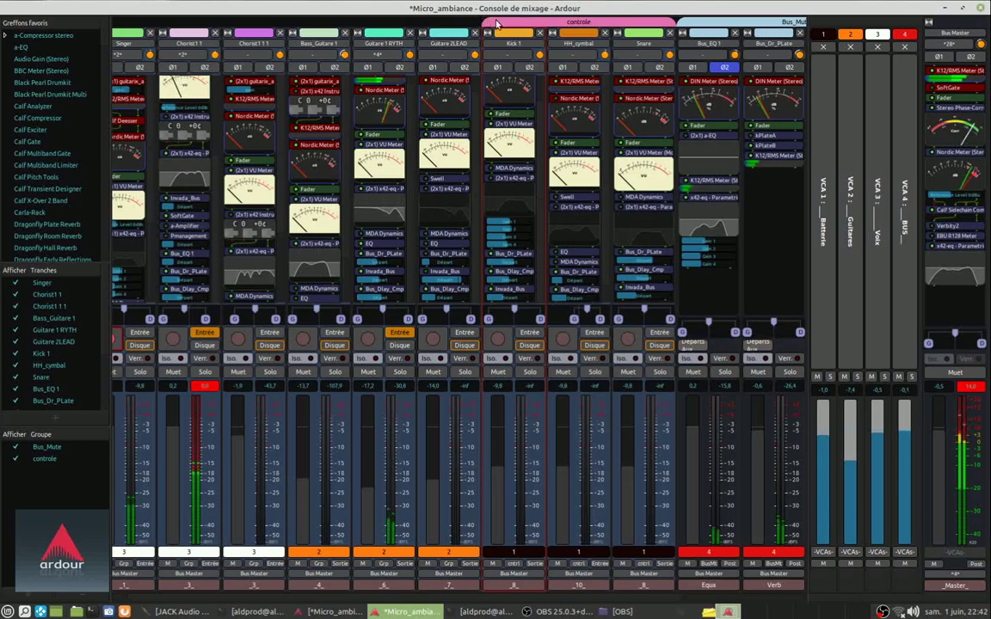
Extend the controle group to include Guitare 2LEAD and lower the group's faders to -15.2 dB
left_click_drag(496, 23, 389, 22)
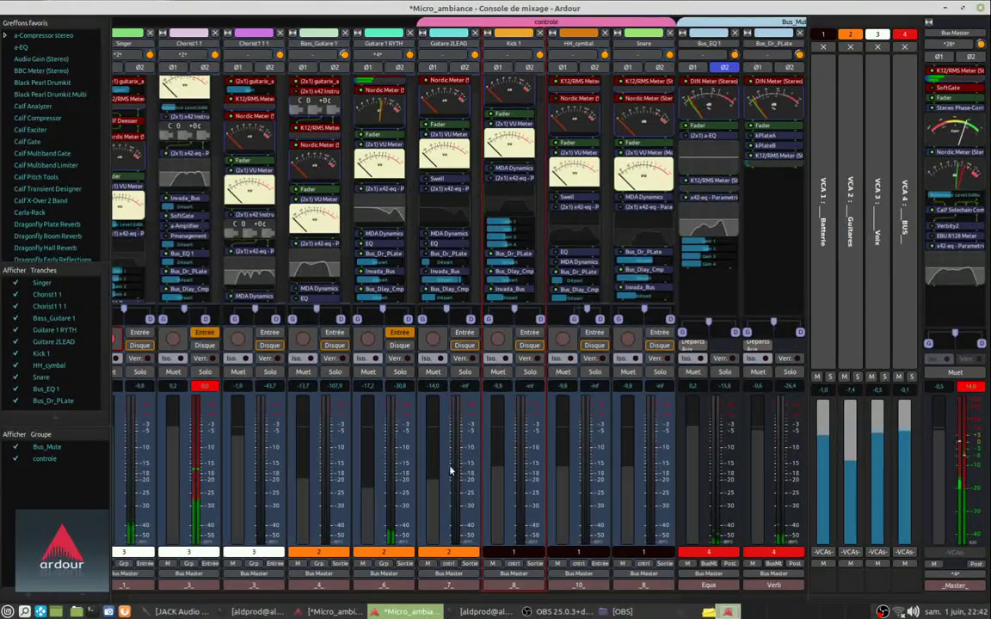
left_click_drag(500, 430, 497, 478)
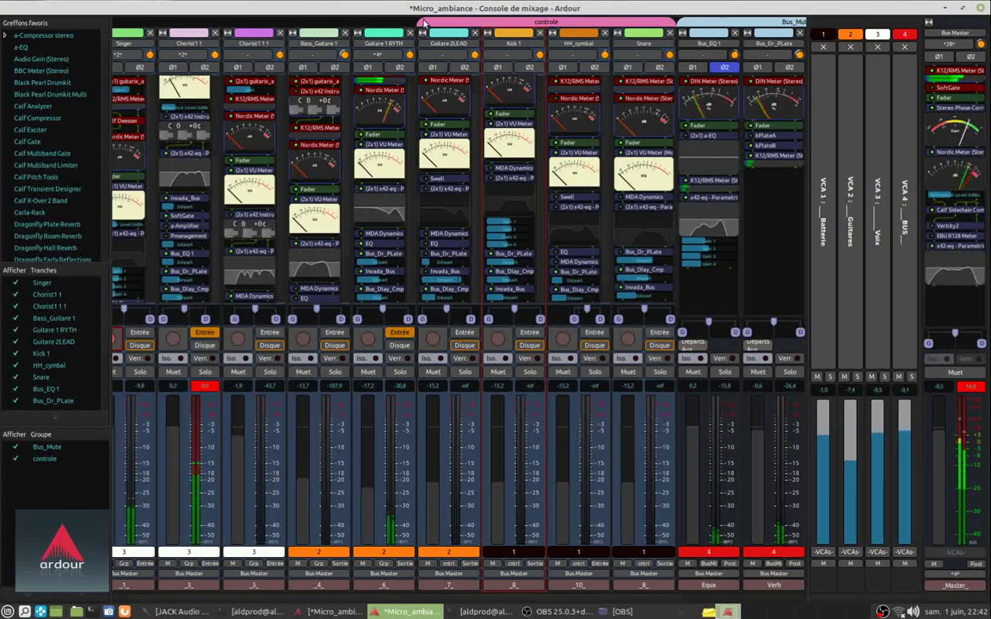
Try shortening the controle group from each end, restore it to Guitare 2LEAD through Snare, and toggle its mute on and off
left_click_drag(419, 23, 514, 35)
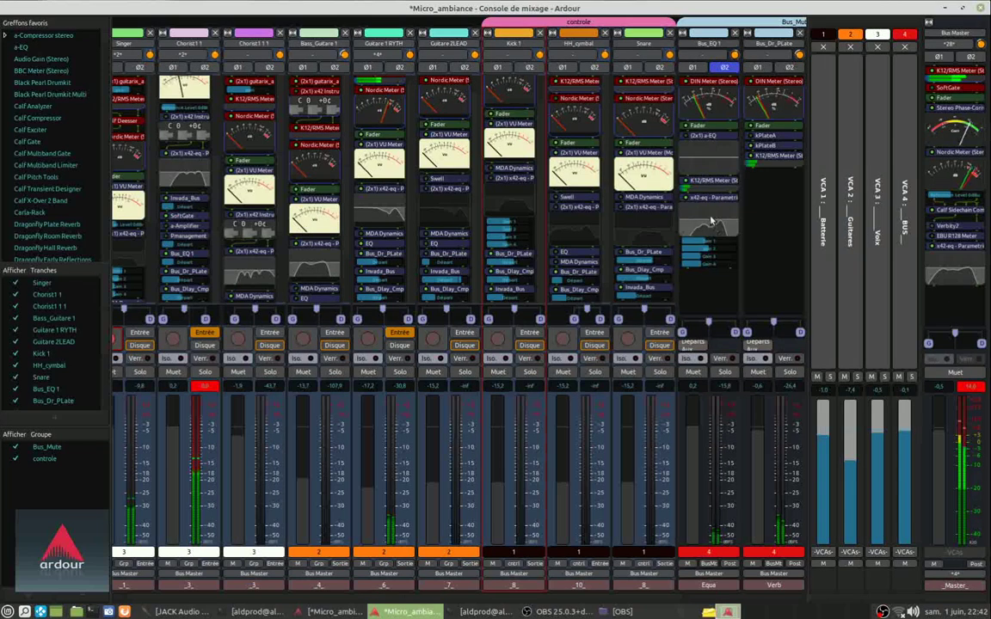
left_click_drag(480, 21, 419, 21)
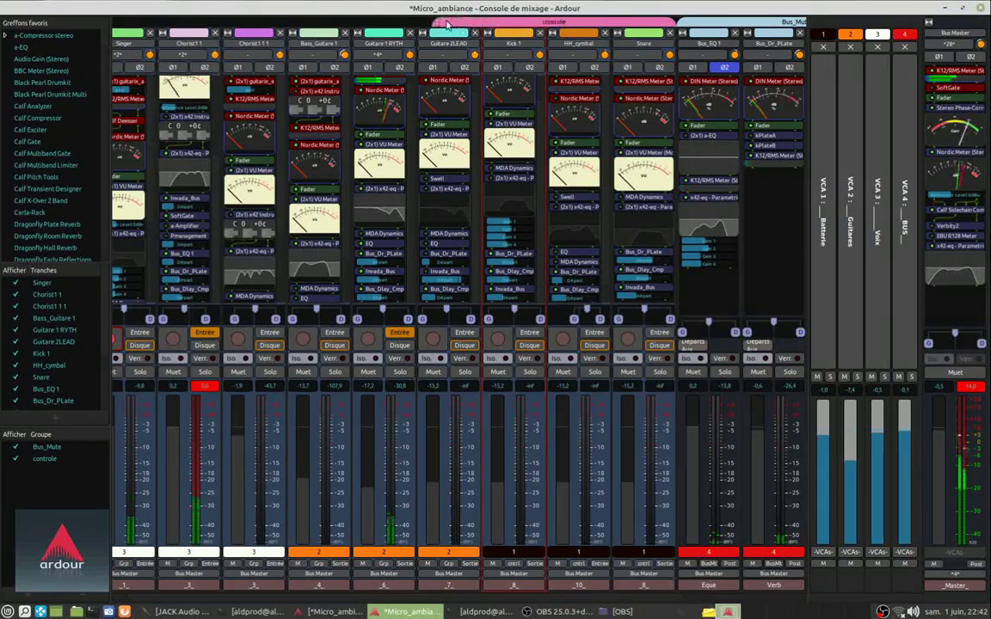
left_click_drag(670, 20, 544, 21)
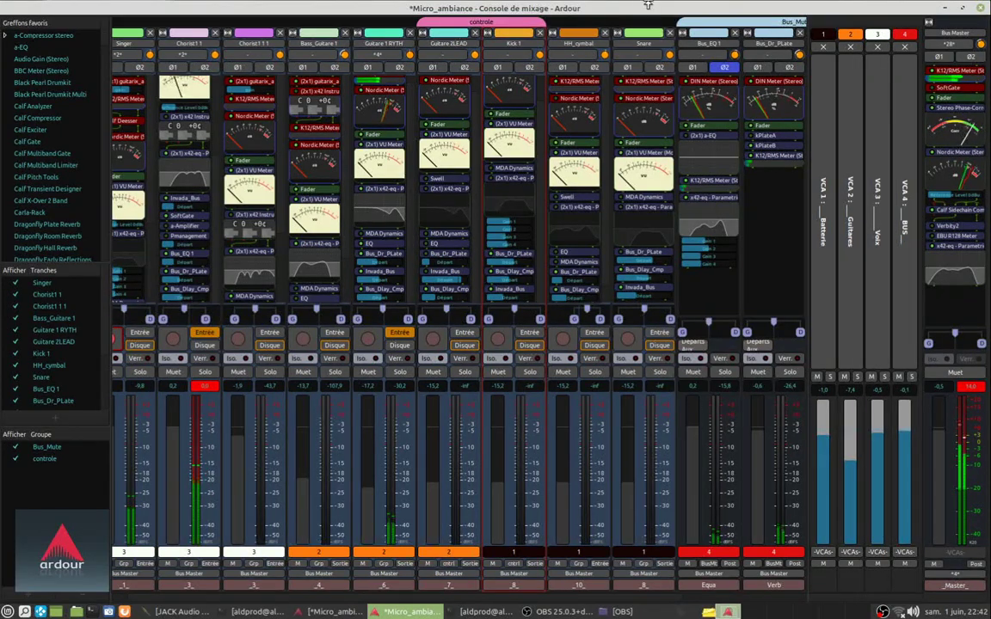
left_click_drag(544, 21, 665, 34)
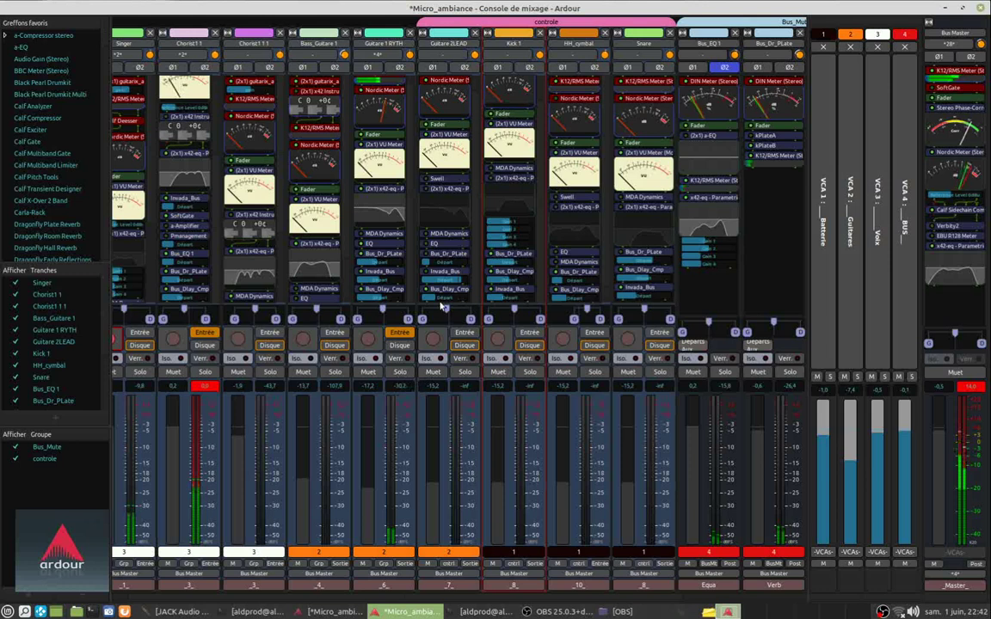
left_click(432, 372)
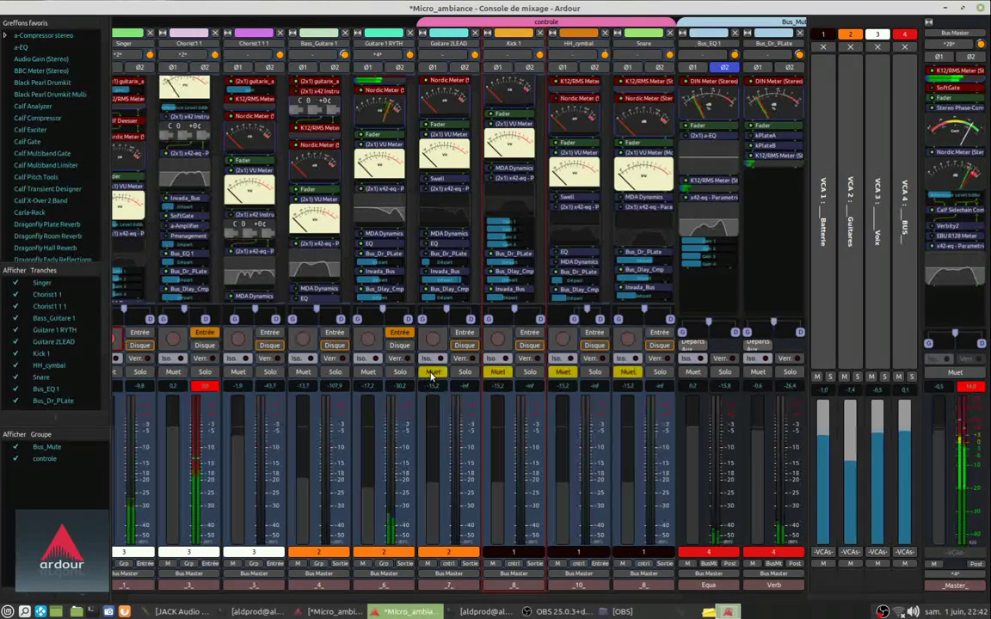
left_click(432, 373)
Reduce the controle group to HH_cymbal and Snare and toggle its mute on and off
left_click_drag(419, 21, 490, 35)
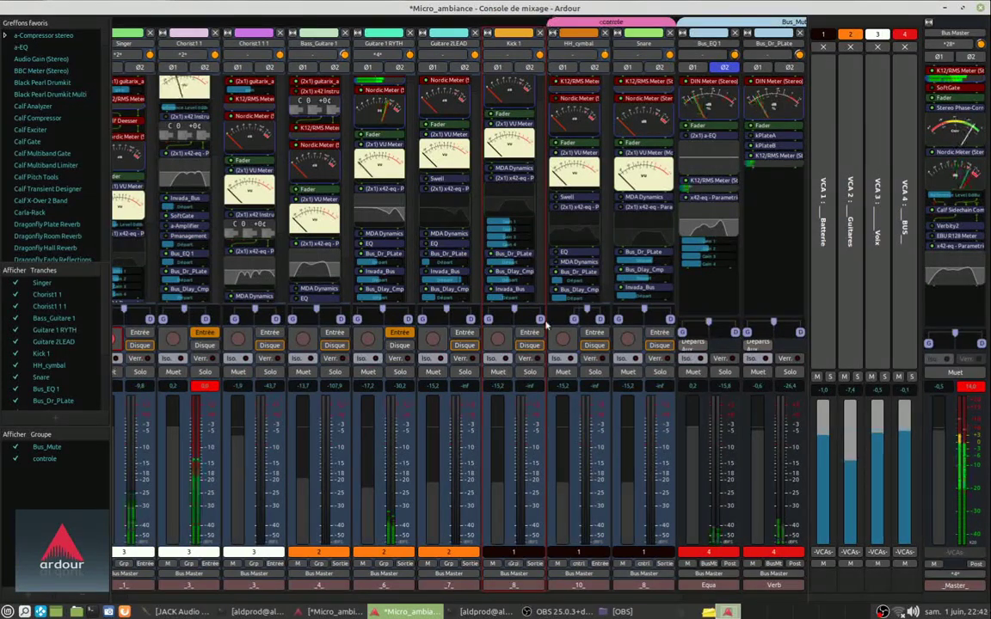
left_click(560, 372)
left_click(560, 373)
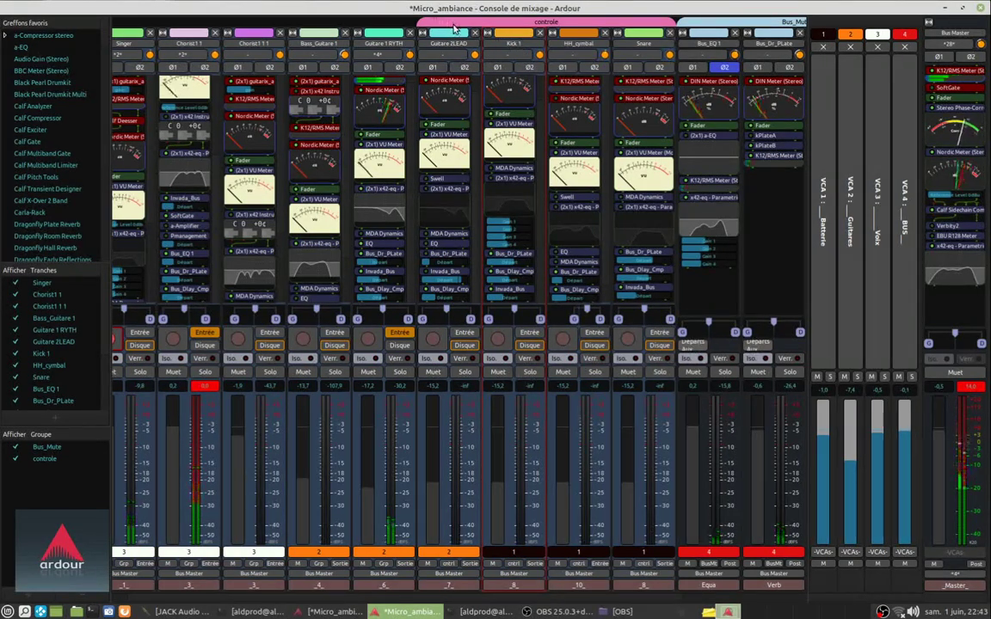
Reduce the controle group to Kick 1 and HH_cymbal and set its linked faders to -12.9 dB
left_click_drag(453, 26, 493, 27)
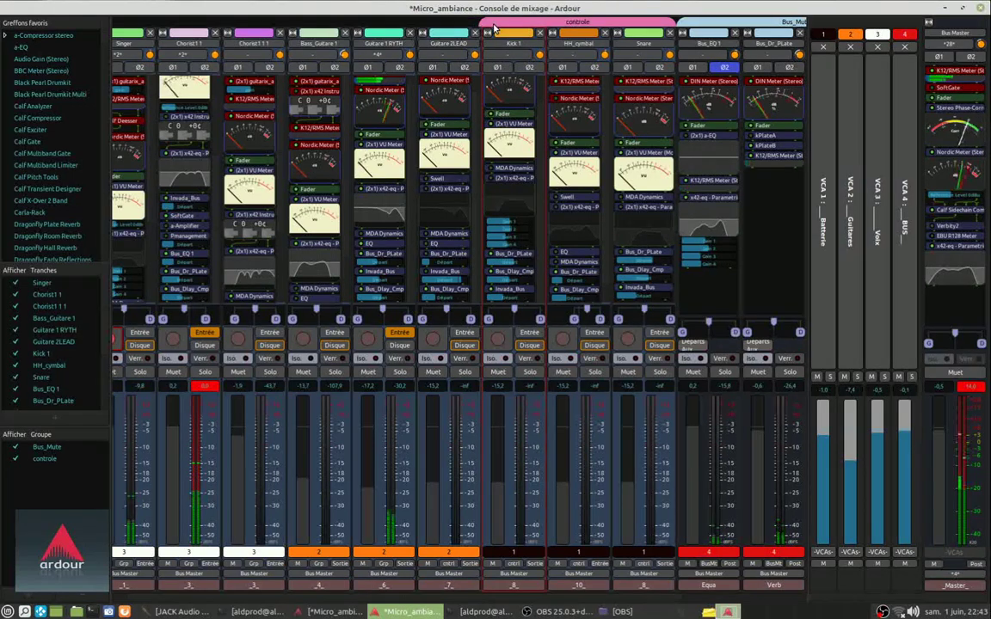
left_click_drag(655, 25, 554, 26)
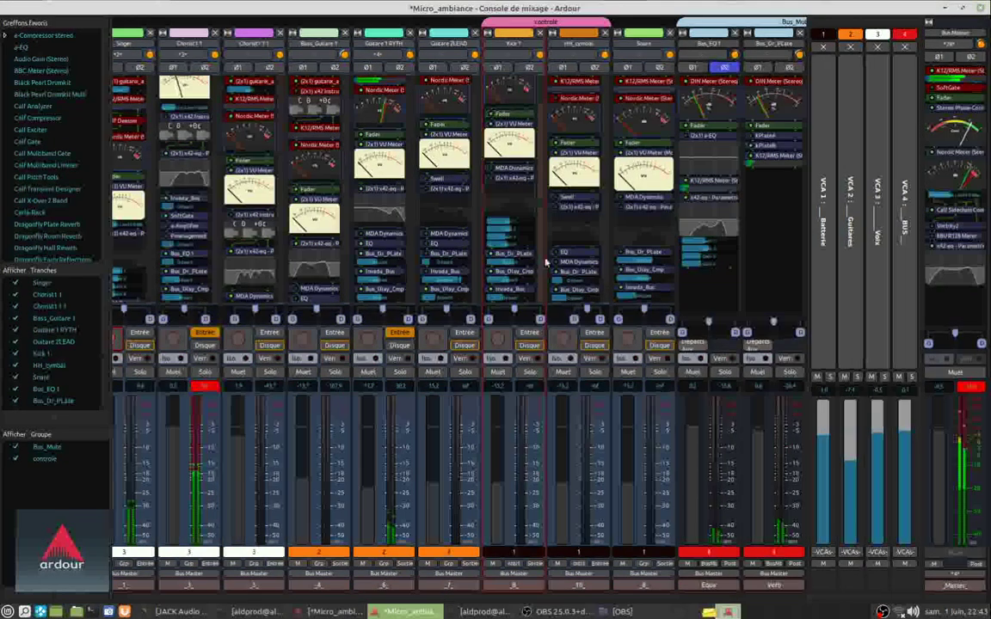
left_click_drag(504, 491, 505, 513)
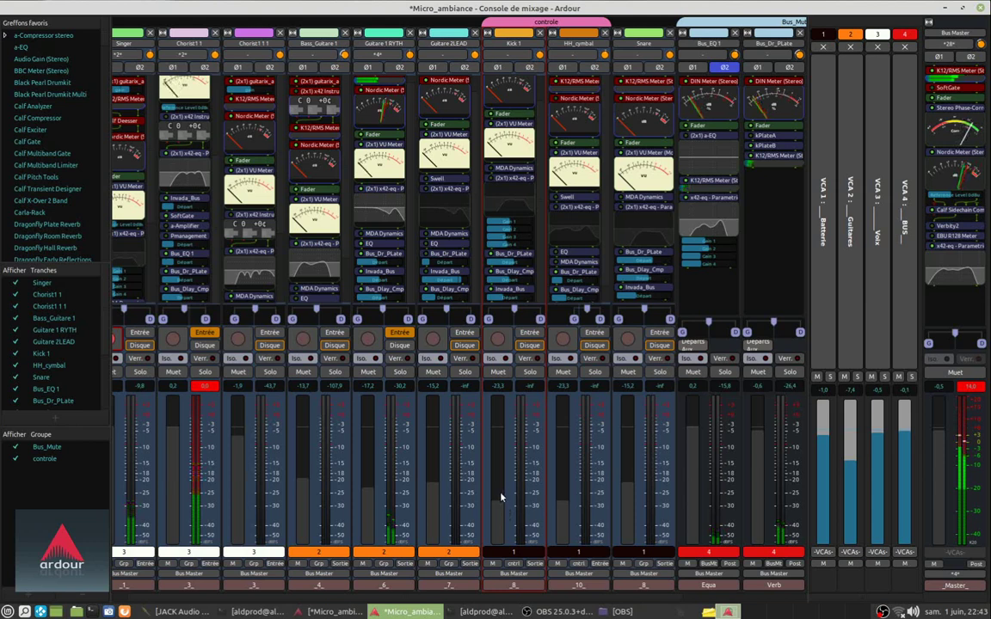
Toggle the controle group's mute, solo and record arming on and off from the Kick 1 strip
left_click(498, 372)
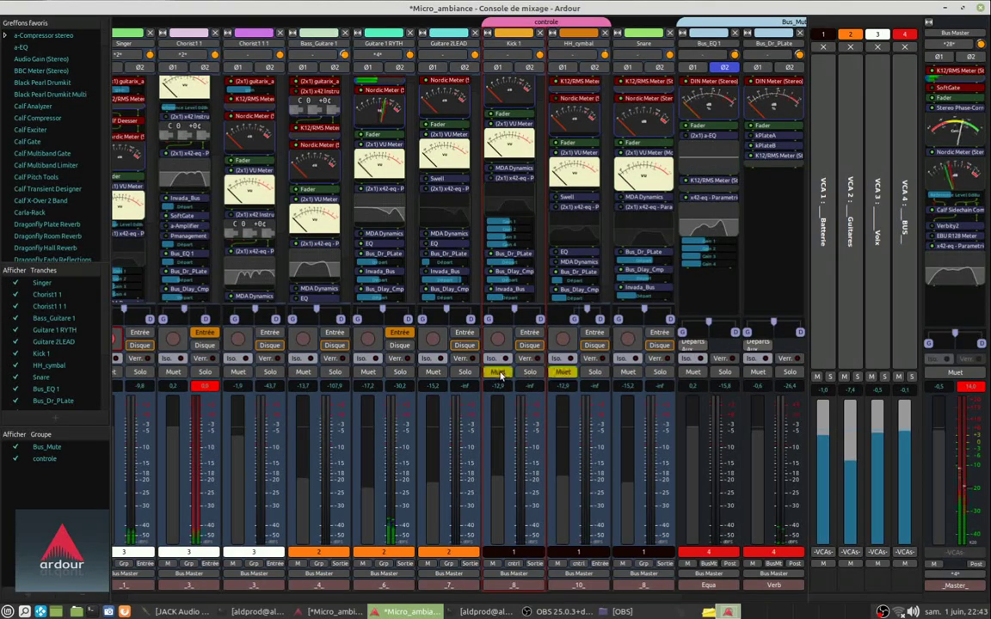
left_click(500, 373)
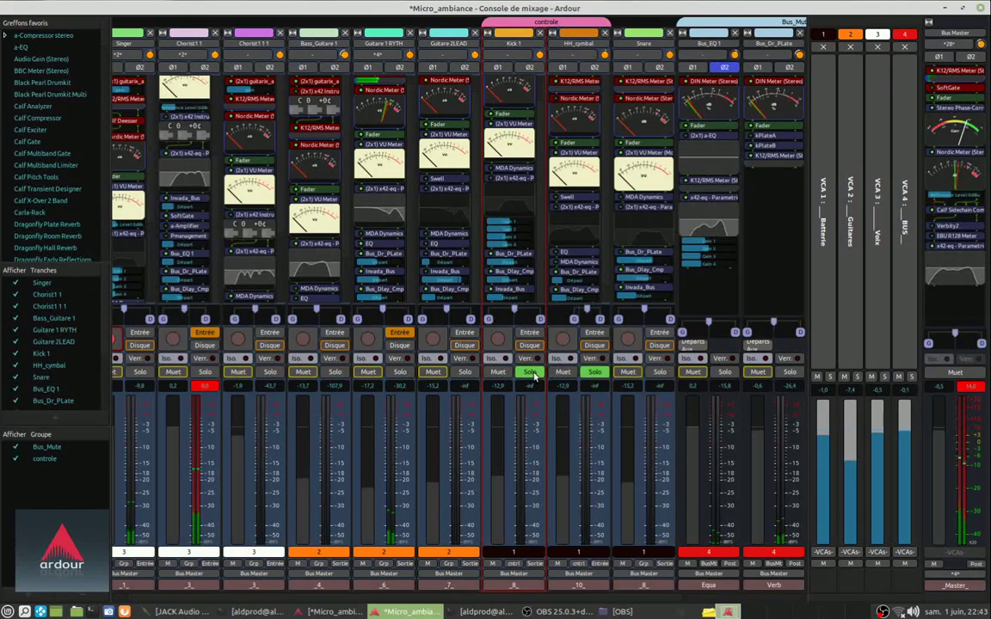
left_click(532, 372)
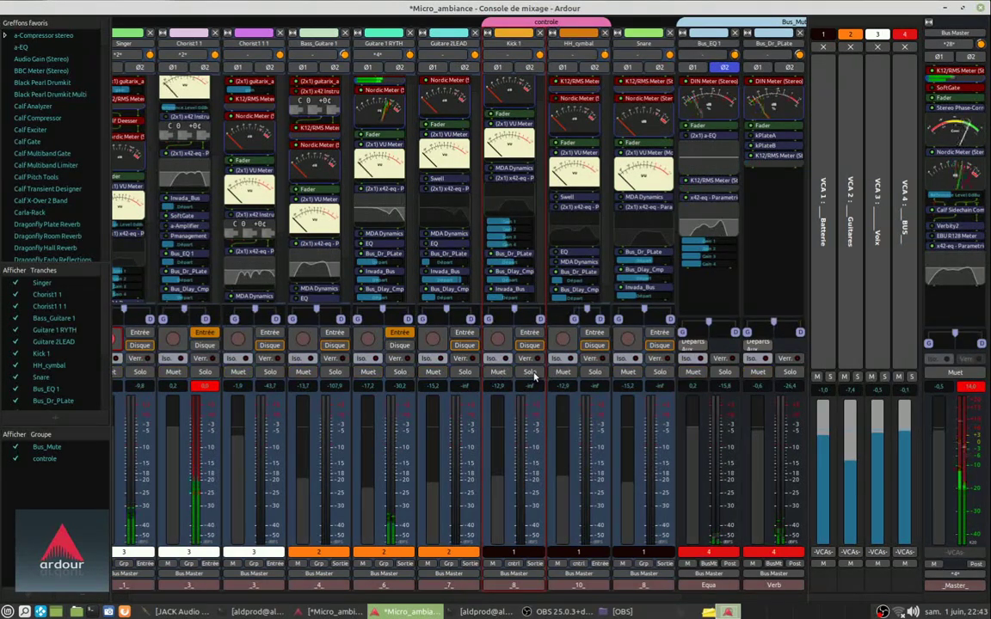
left_click(498, 344)
left_click(498, 344)
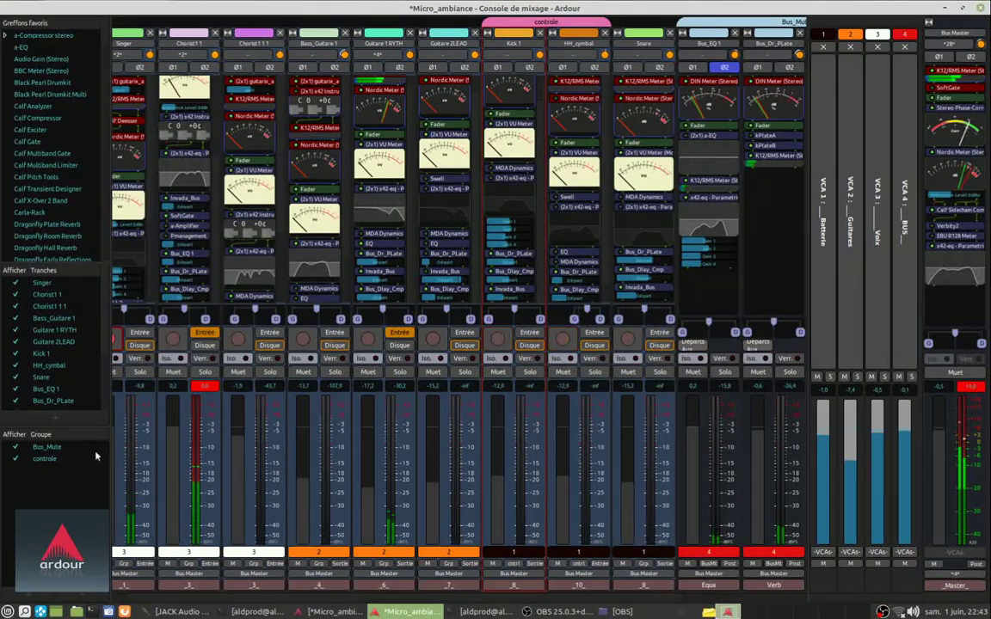
Select the controle group in the group list and view the sources available for creating a new group
left_click(51, 459)
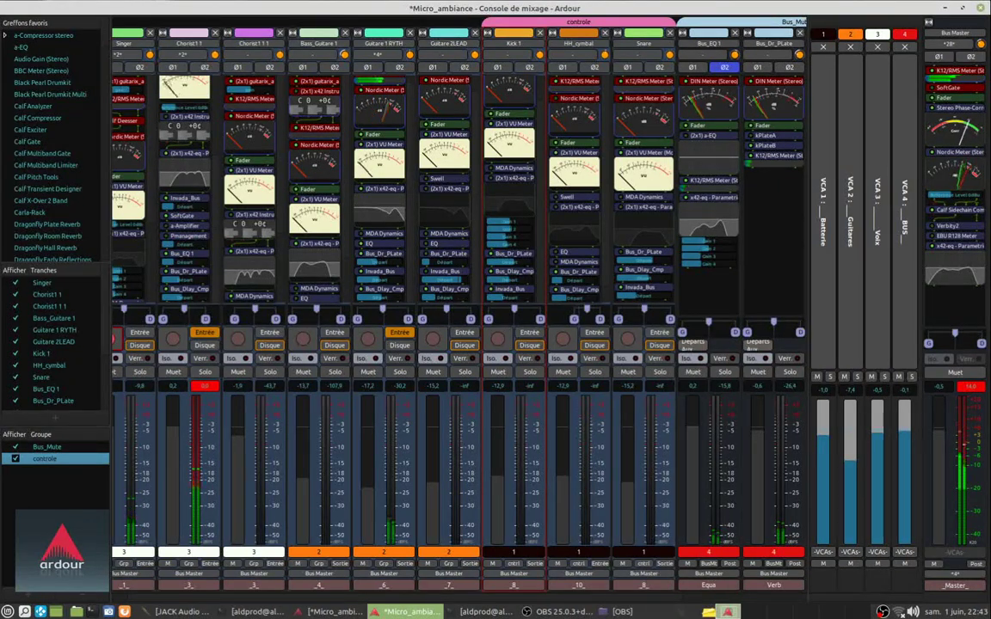
right_click(43, 505)
mouse_move(43, 507)
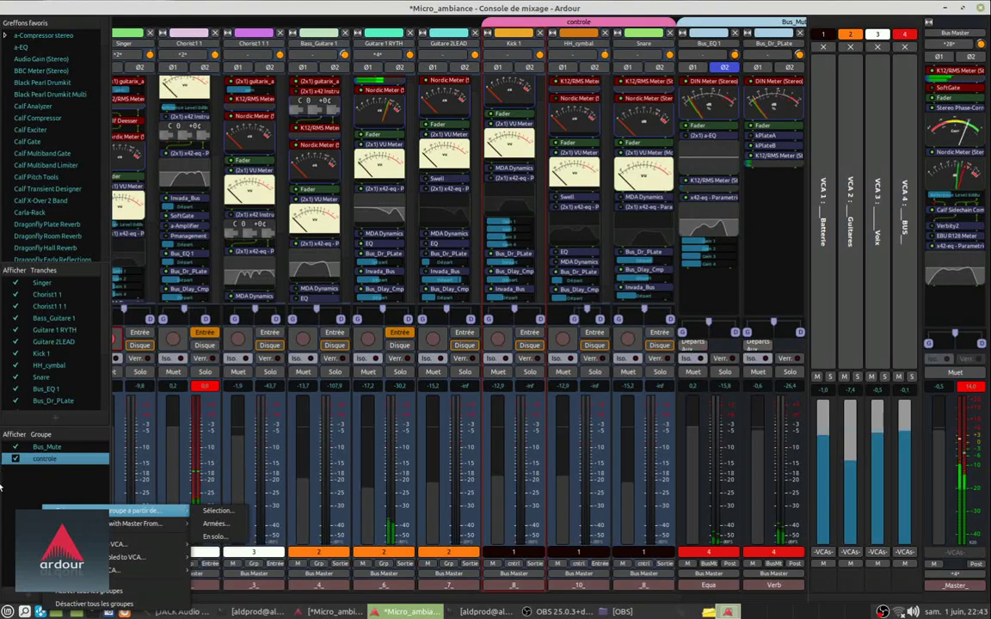
left_click(3, 442)
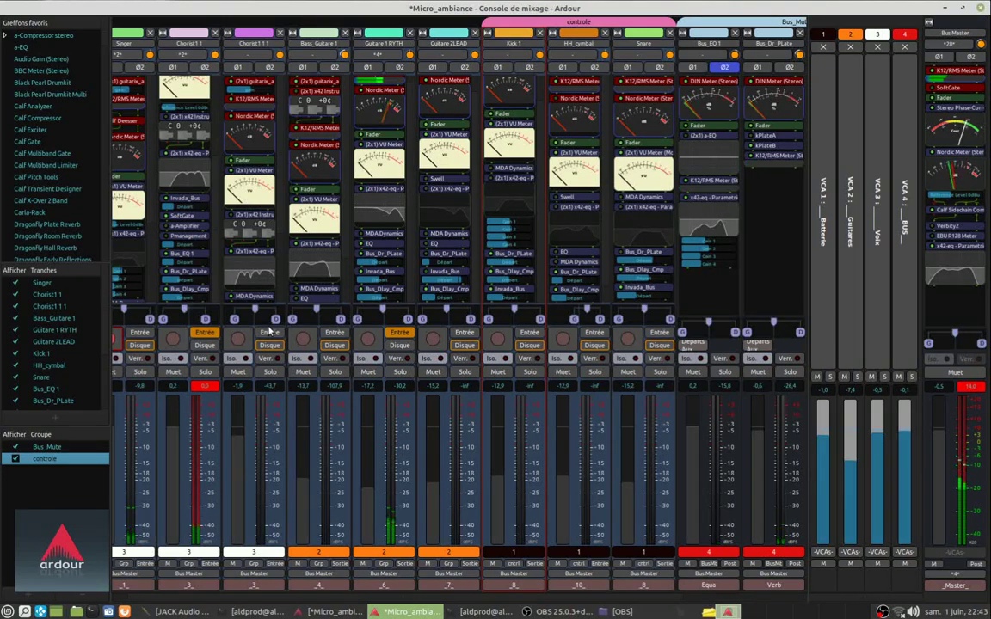
Arm Chorist1 1 1 and Bass_Guitare 1 for recording and try to create a new group from the armed tracks
left_click(237, 338)
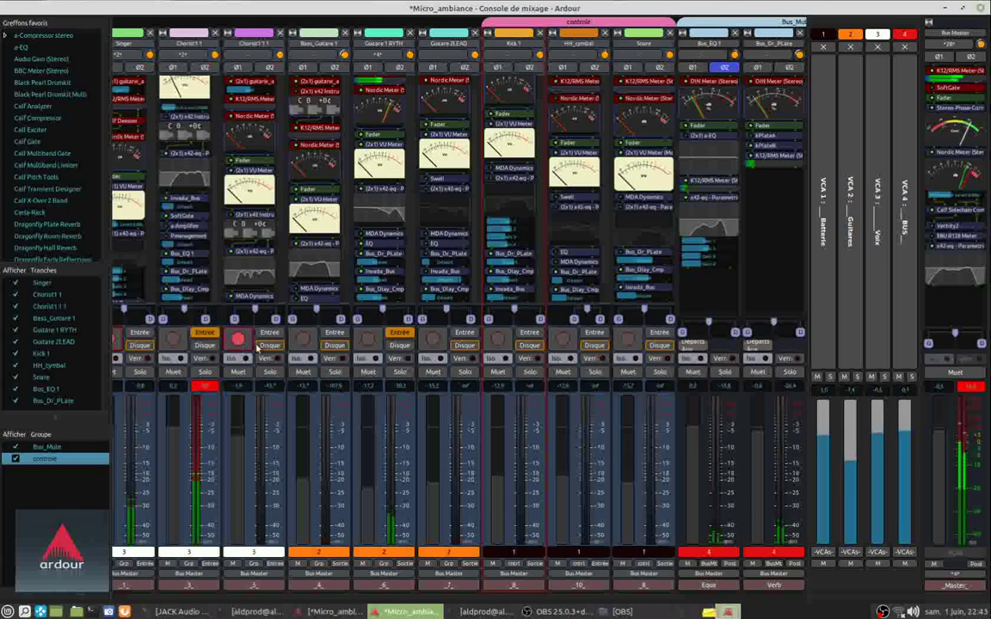
left_click(300, 339)
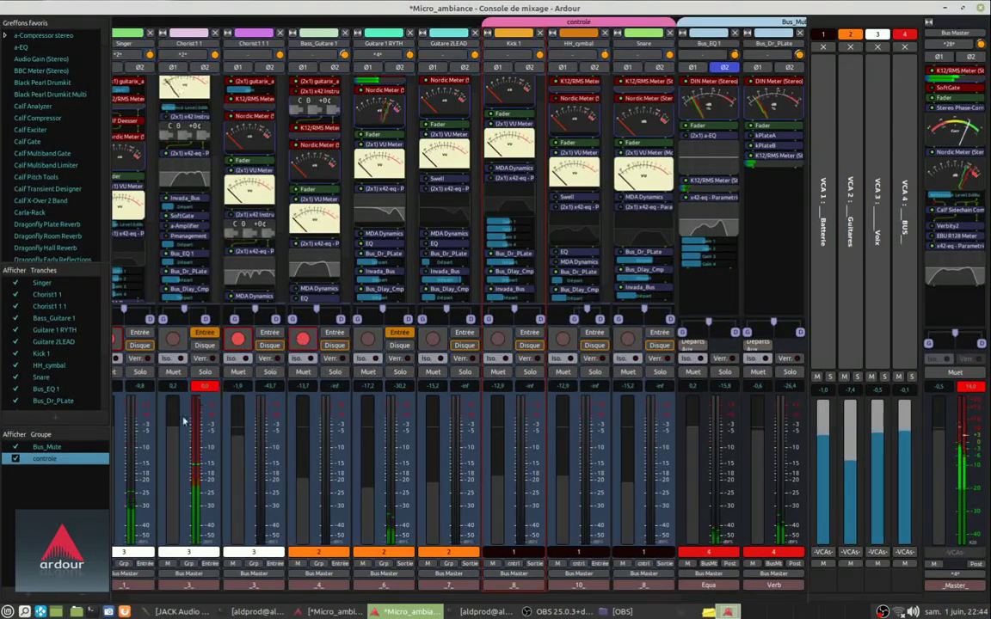
right_click(49, 485)
mouse_move(172, 487)
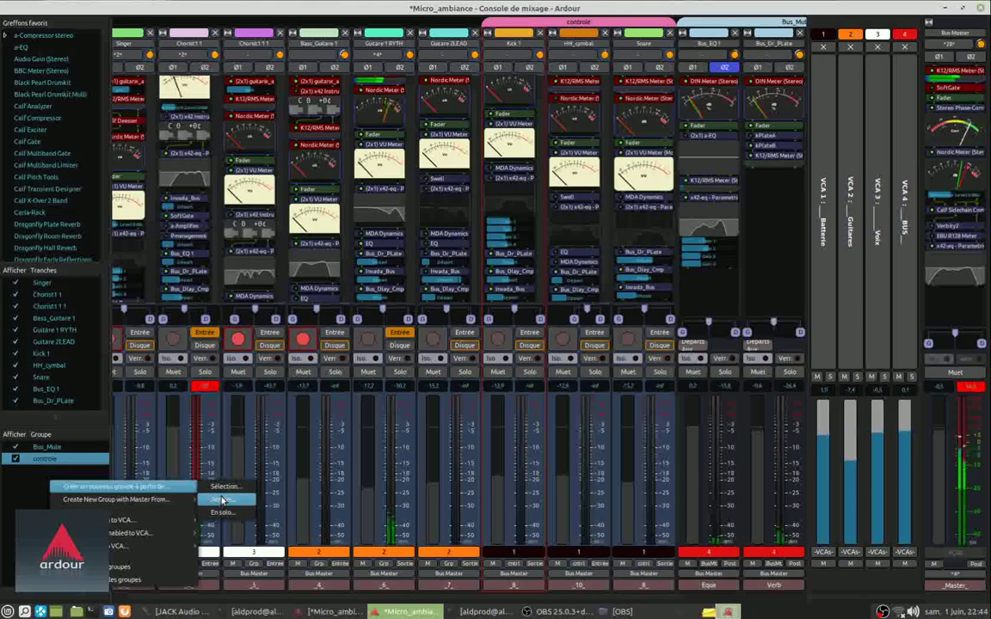
left_click(222, 499)
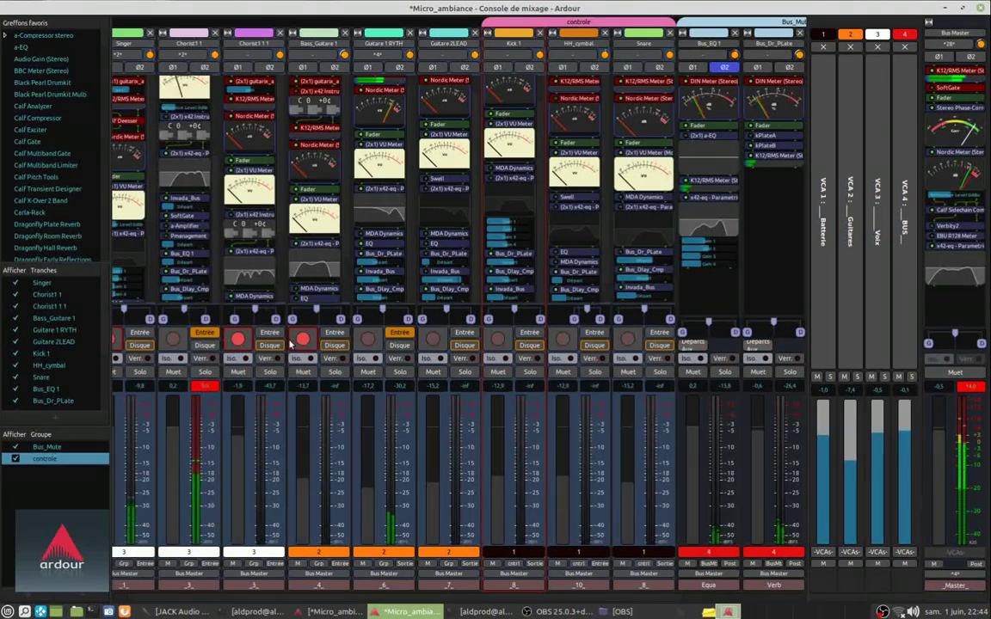
View the group creation options again and disarm Chorist1 1 1 and Bass_Guitare 1
right_click(43, 492)
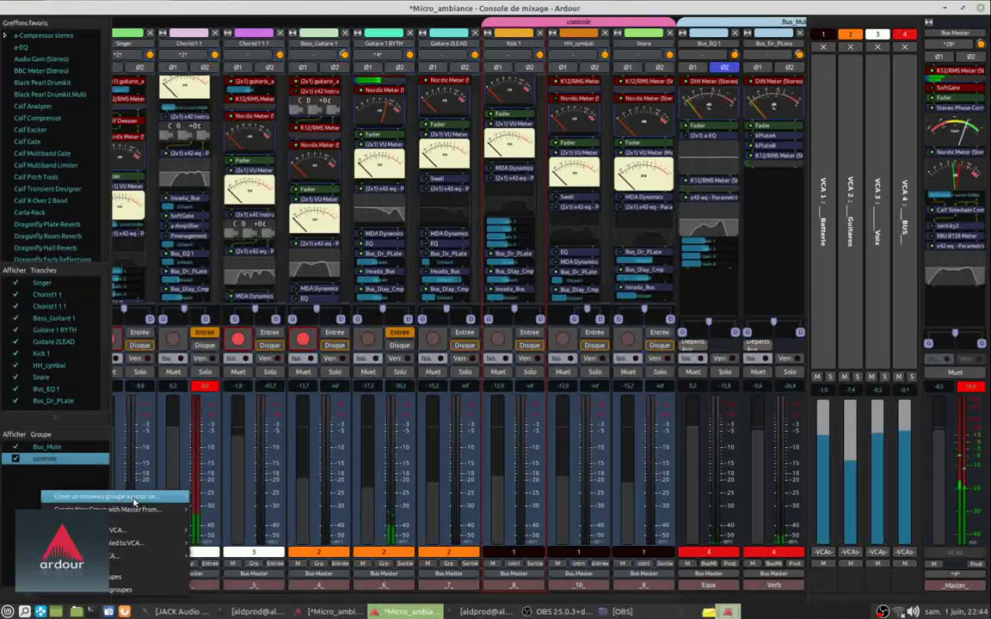
mouse_move(183, 503)
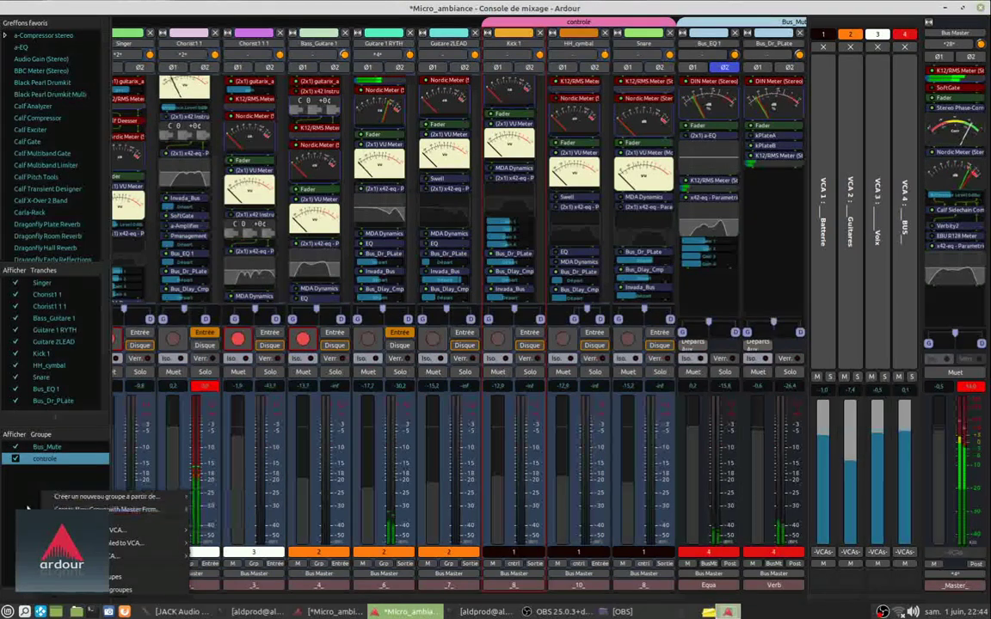
left_click(26, 472)
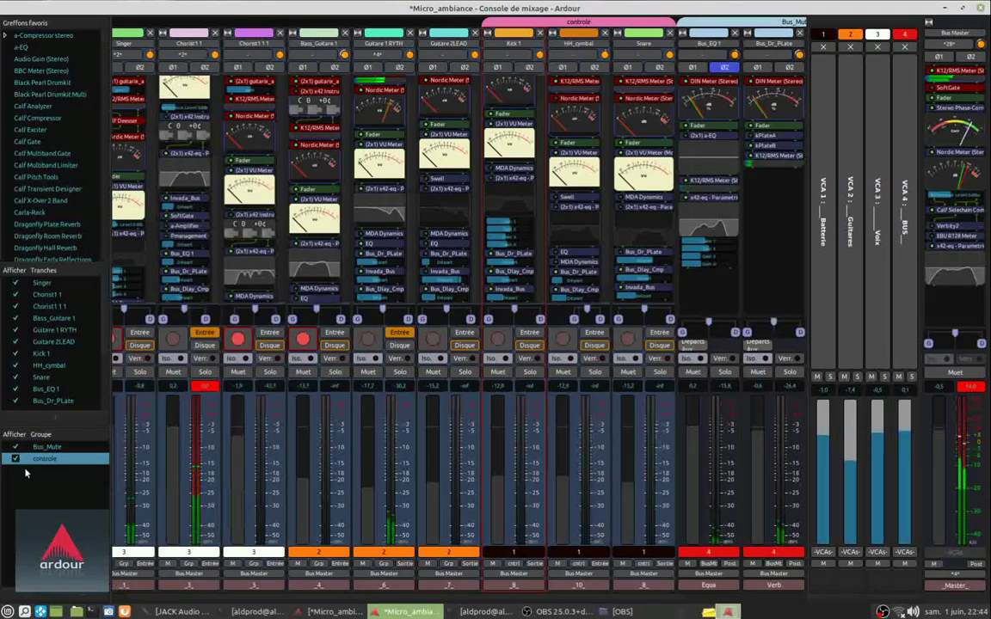
left_click(239, 339)
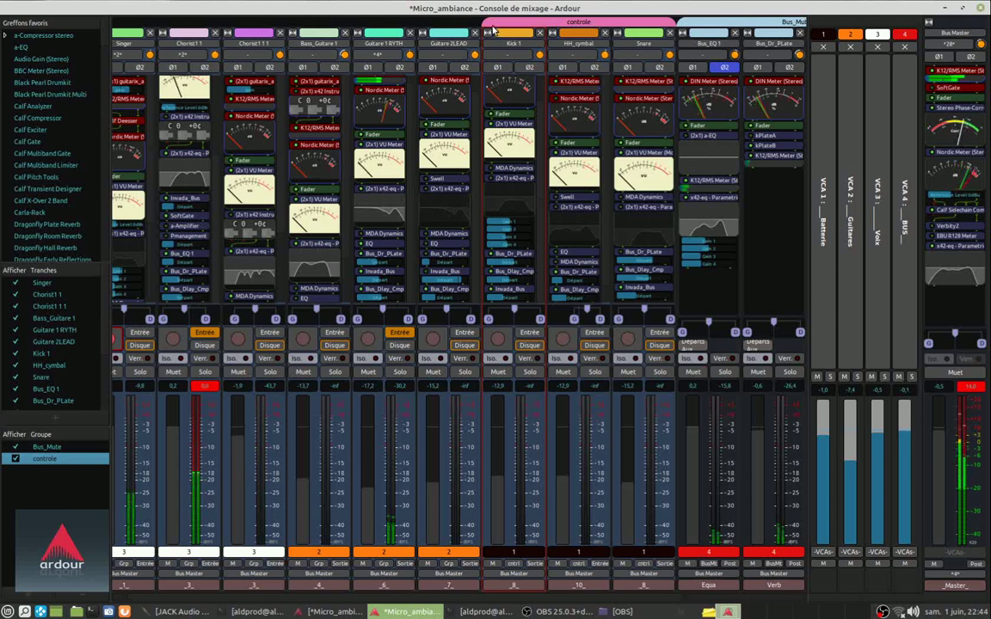
Resize the controle group from both ends, leaving it spanning Guitare 1 RYTH through Snare
left_click_drag(491, 26, 418, 24)
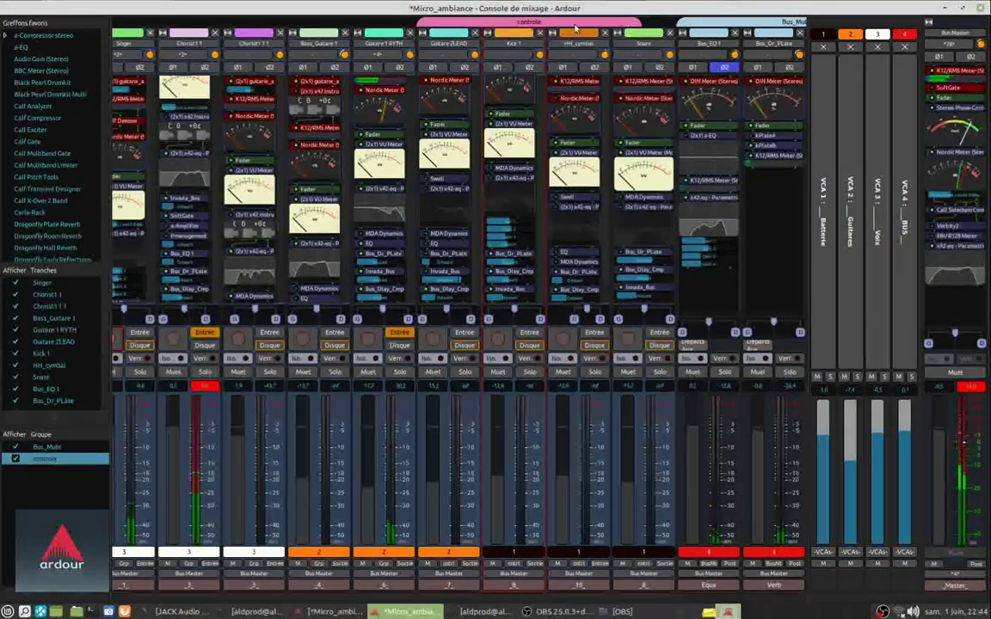
left_click_drag(593, 25, 526, 32)
left_click_drag(418, 26, 372, 32)
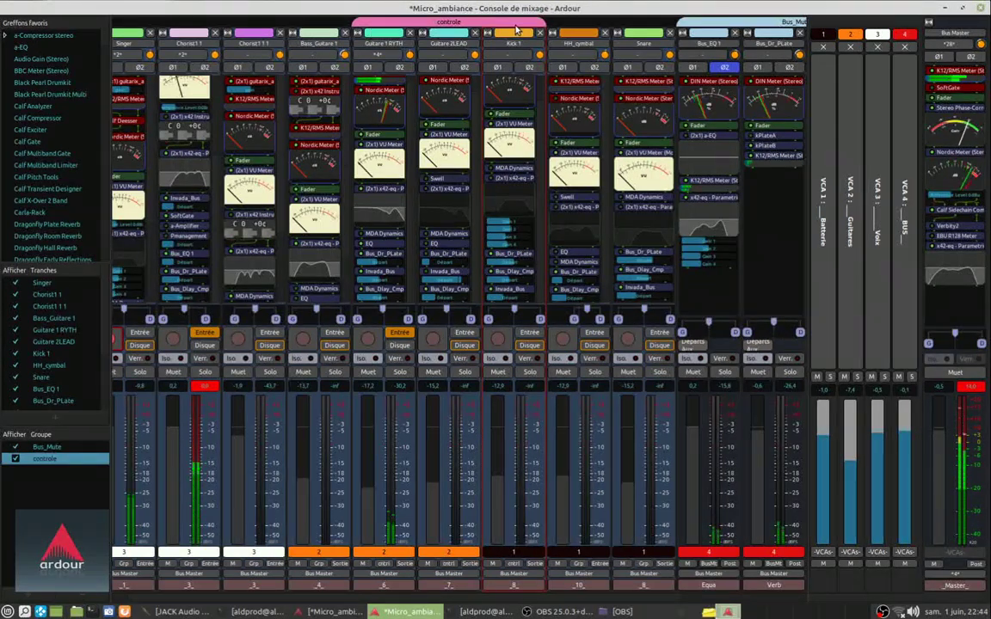
left_click_drag(541, 25, 666, 26)
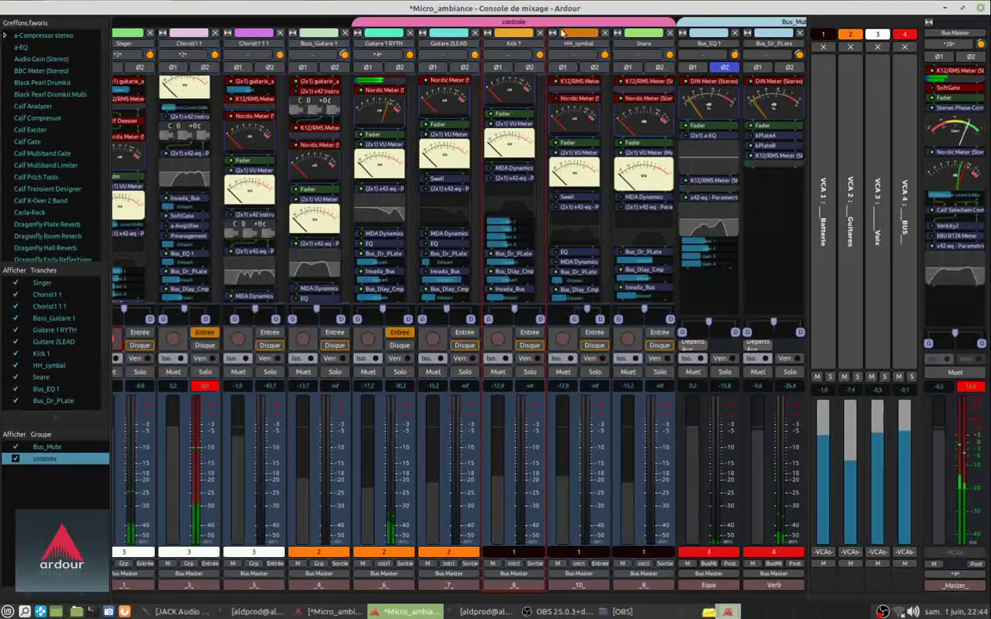
mouse_move(382, 21)
left_mouse_down()
mouse_move(344, 26)
mouse_move(484, 26)
mouse_move(387, 24)
left_mouse_up()
left_click(435, 341)
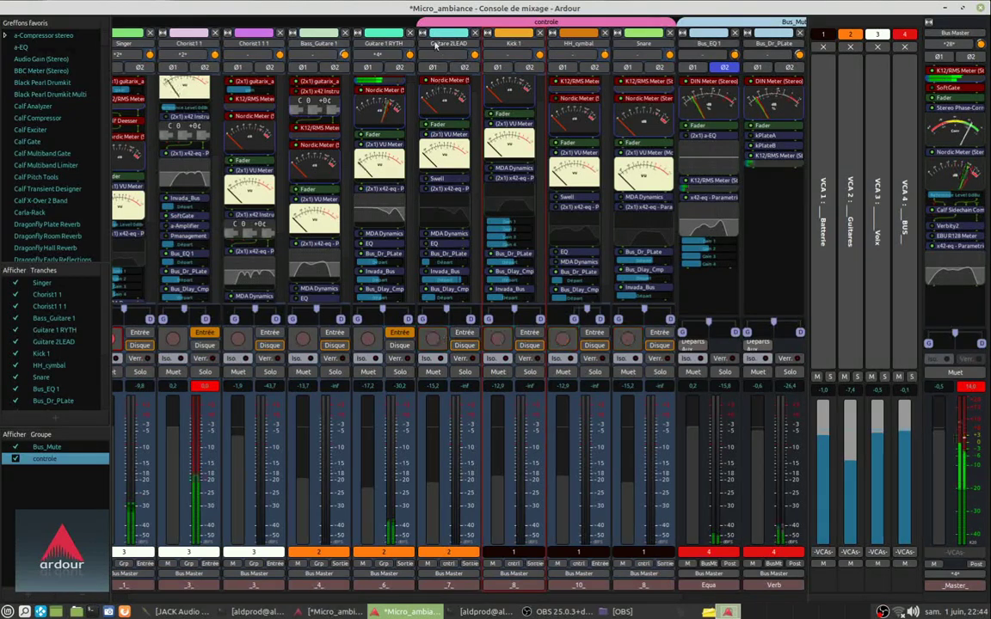
left_click_drag(433, 28, 357, 26)
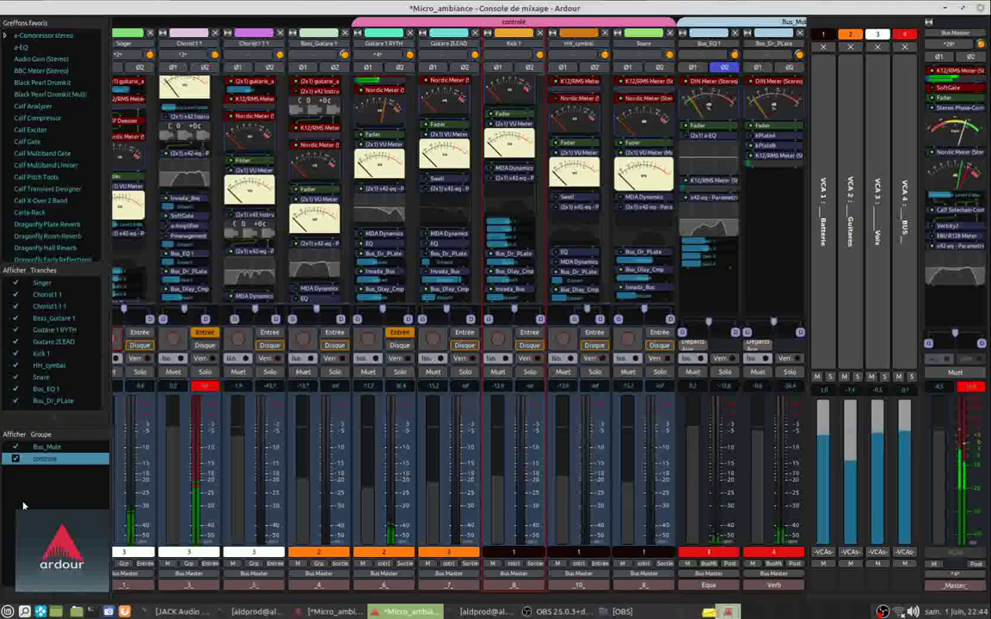
Open the controle group's properties and review its shared gain, mute, solo and record arming options
right_click(66, 463)
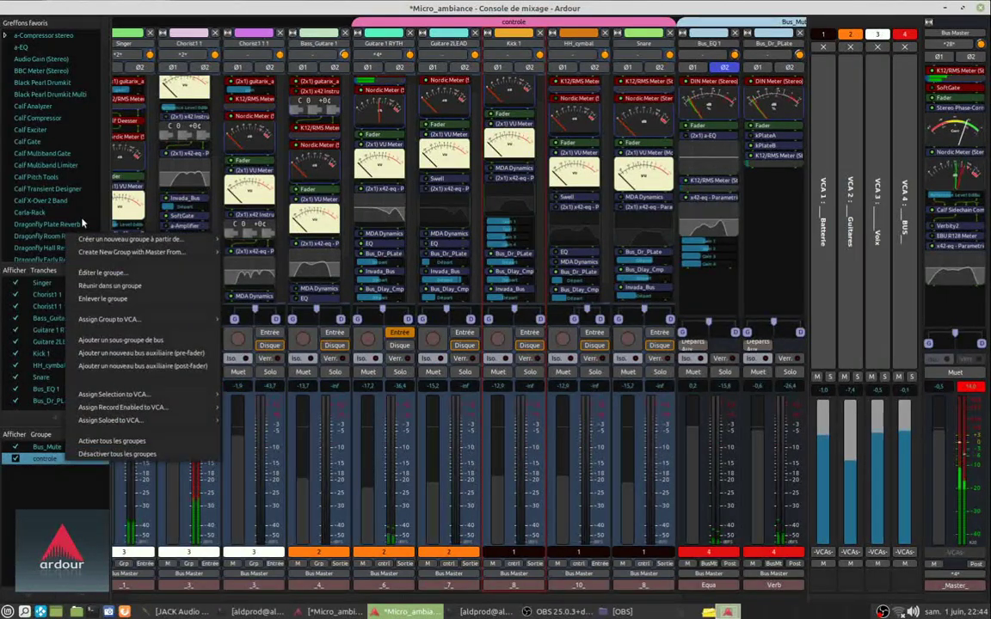
left_click(131, 275)
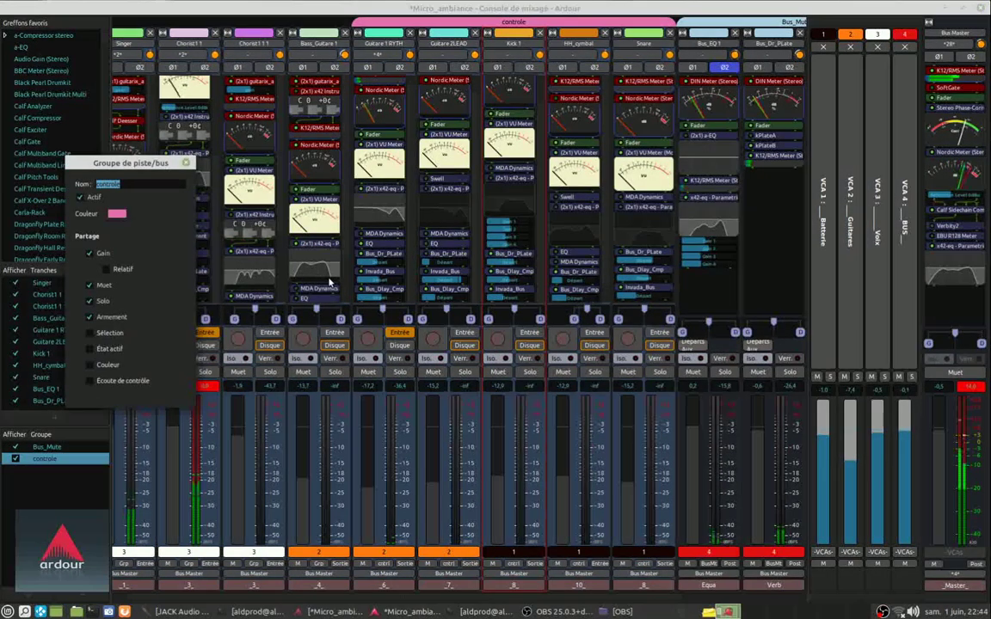
left_click_drag(127, 172, 487, 194)
left_click(449, 275)
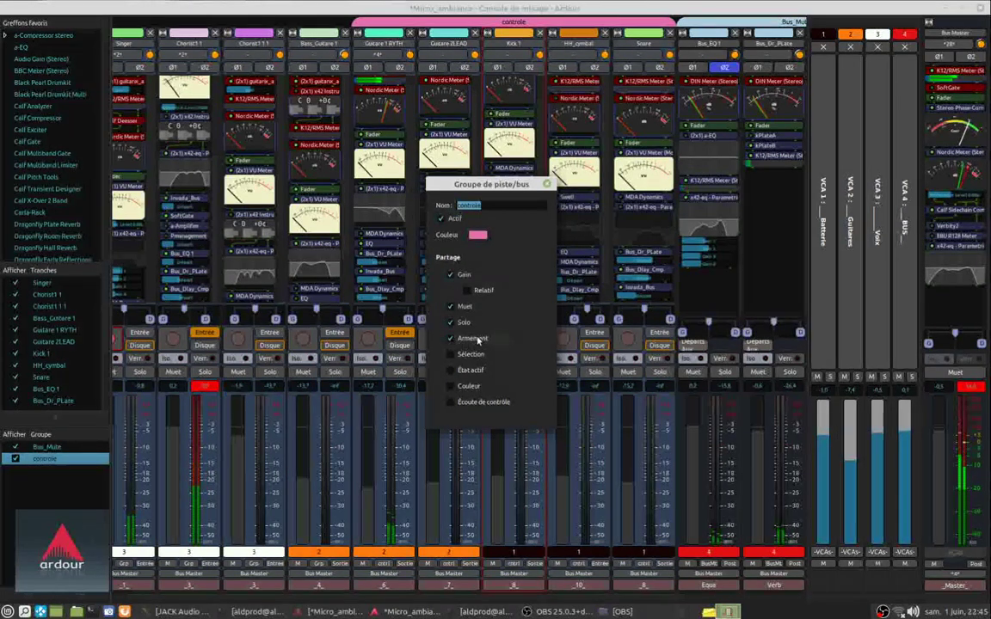
left_click(547, 186)
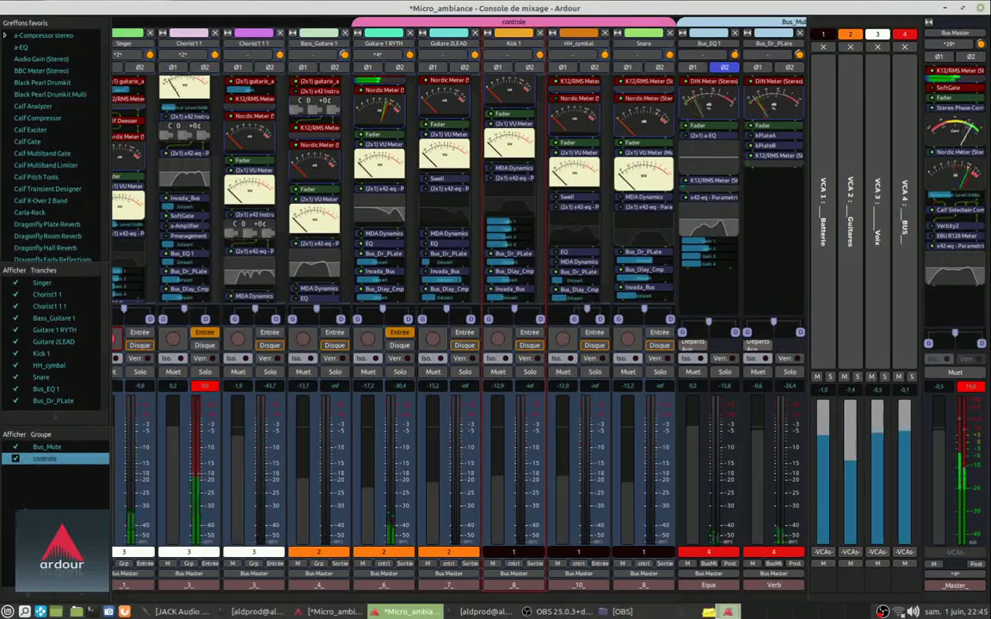
Arm Chorist1 1 1 and Bass_Guitare 1 for recording and view the options for creating a group from armed tracks
right_click(35, 508)
mouse_move(129, 513)
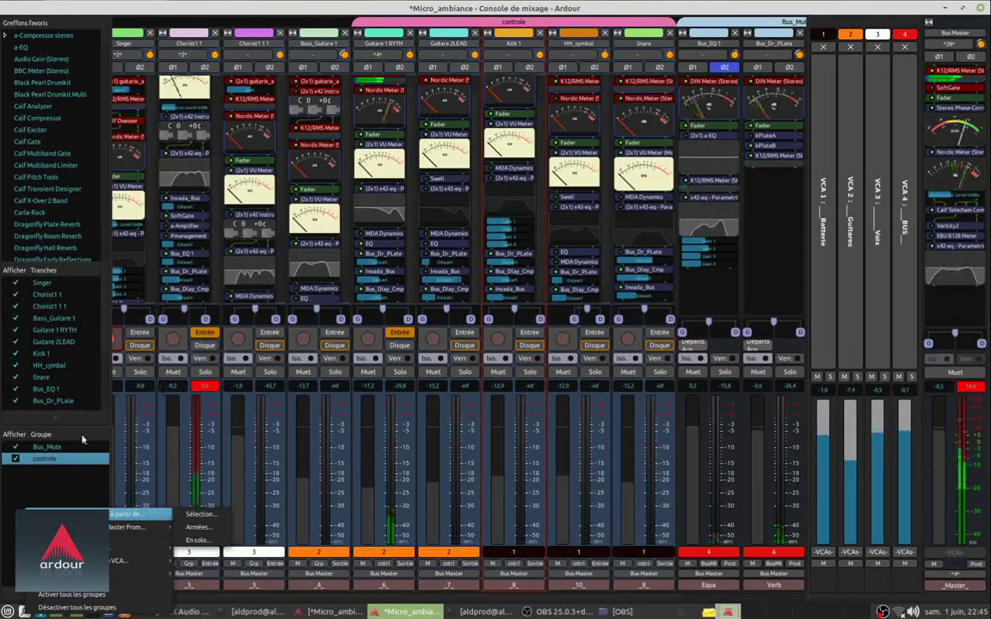
left_click(219, 358)
left_click(237, 338)
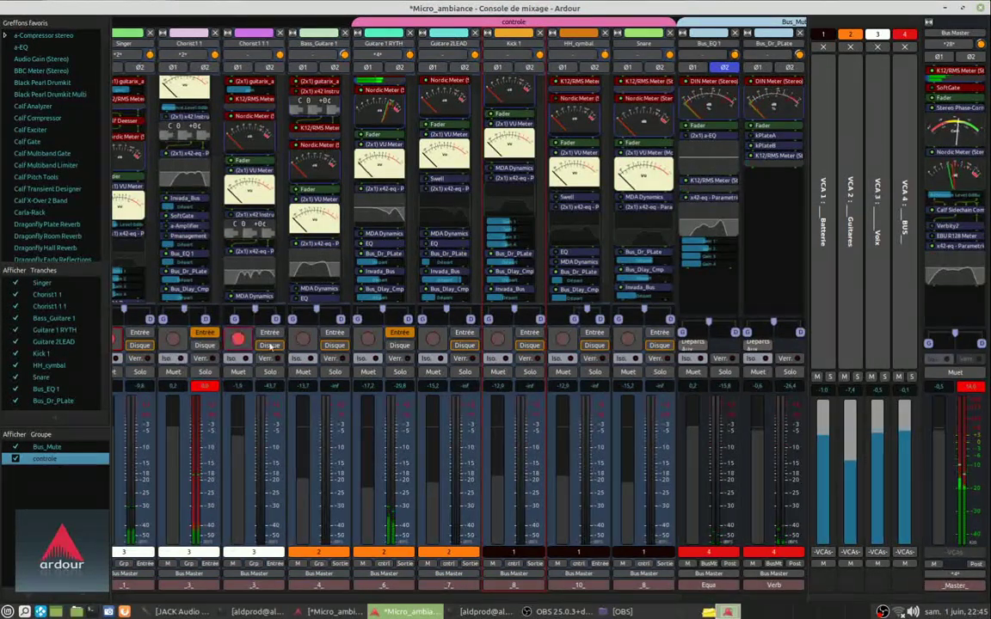
left_click(303, 338)
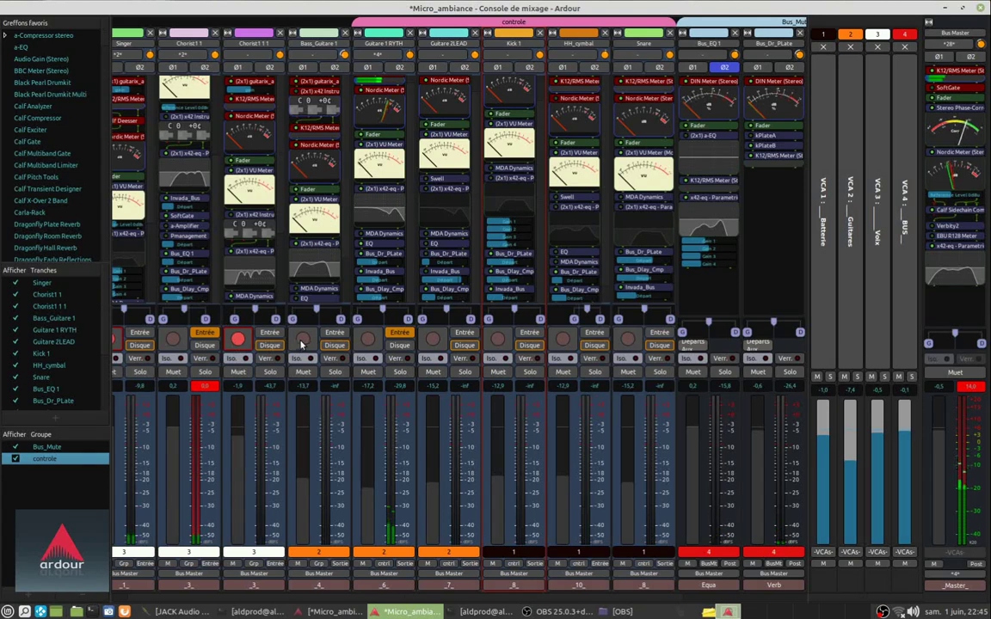
right_click(56, 497)
mouse_move(56, 499)
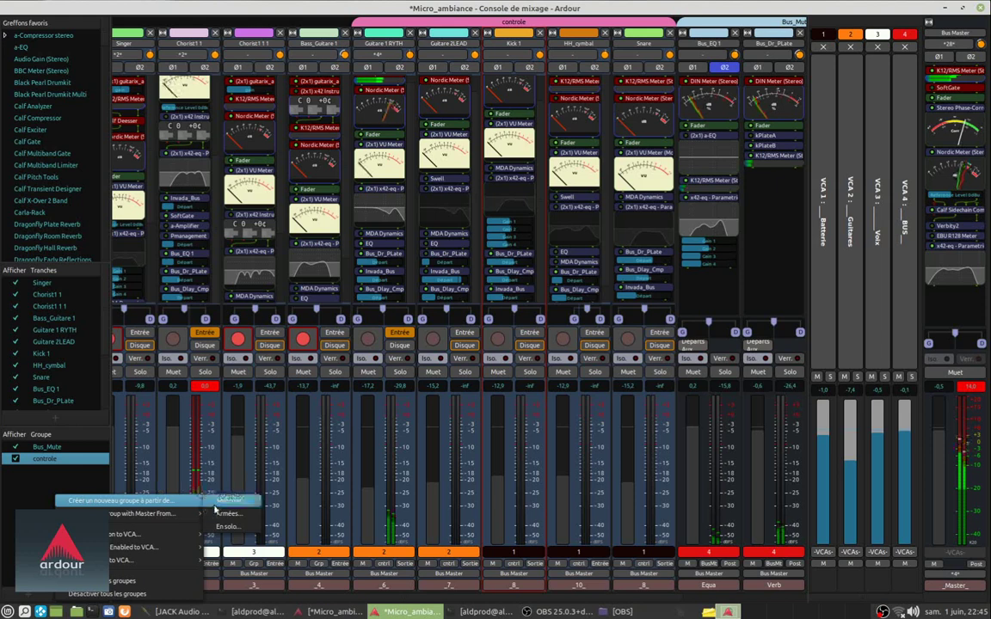
left_click(1, 515)
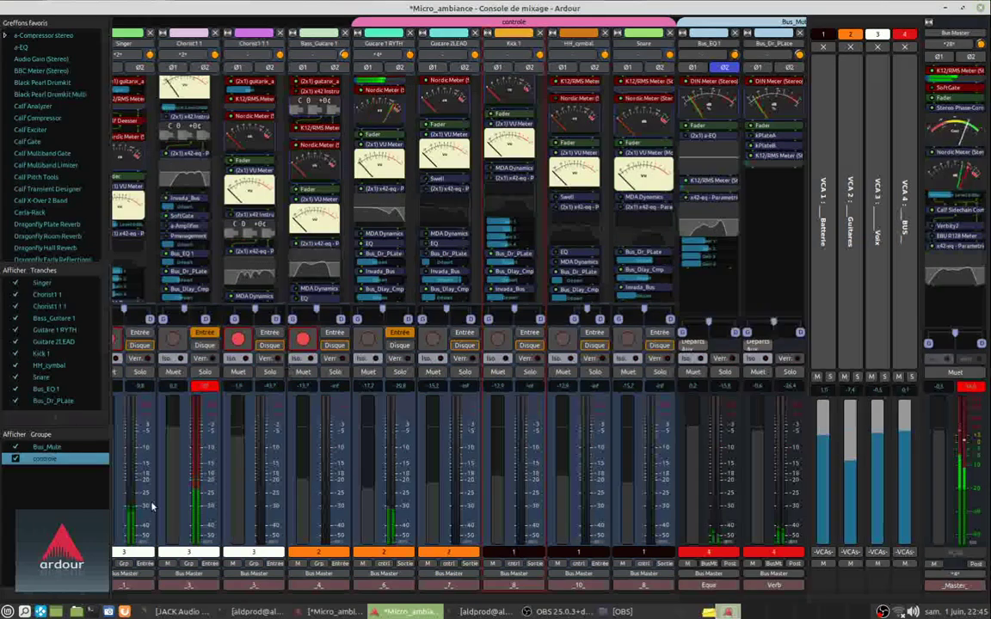
Toggle the controle group's shared record arming on and off from the Guitare 1 RYTH strip
left_click(373, 340)
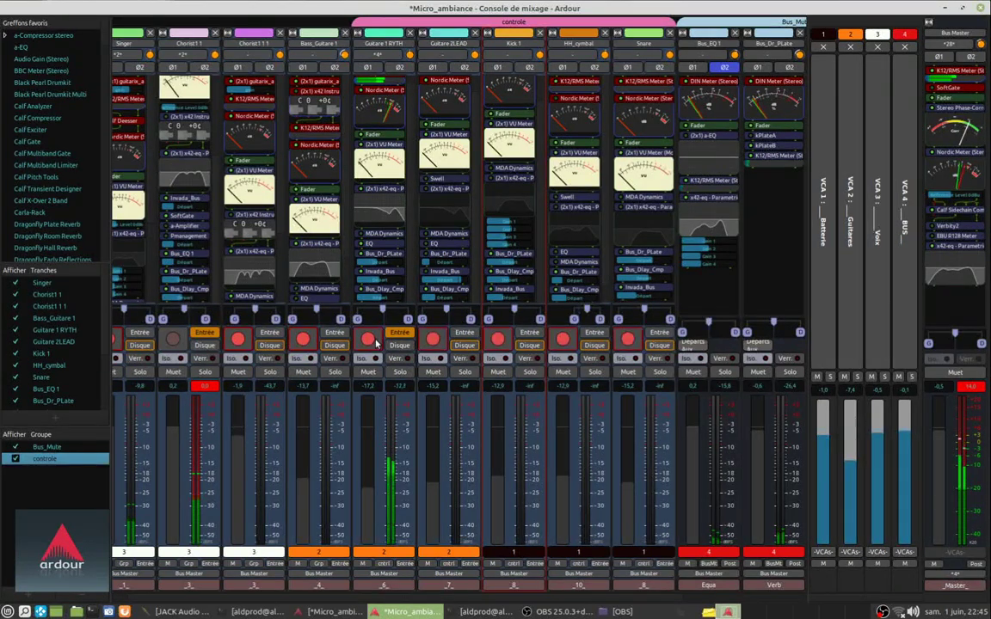
left_click(373, 340)
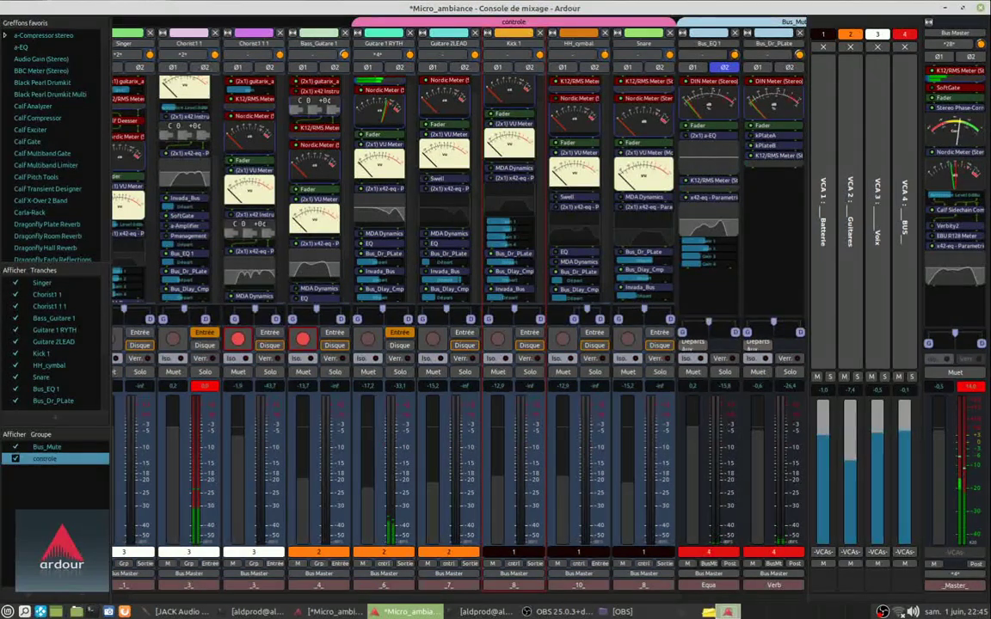
Disarm recording on Chorist1 1 1 and review the options for creating a new group from selected, armed or soloed tracks
left_click(242, 341)
right_click(59, 489)
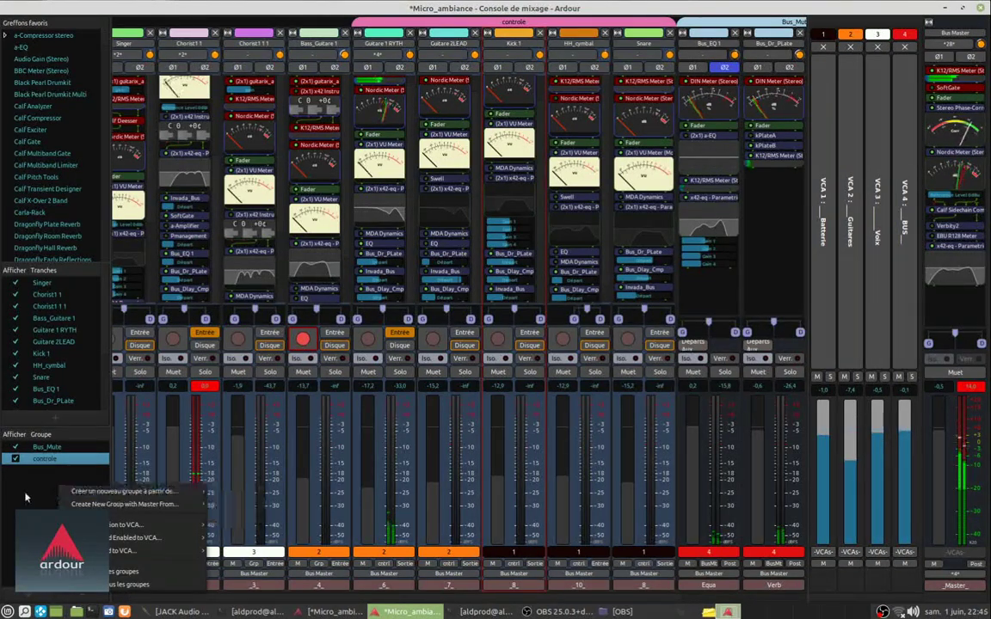
key("Escape")
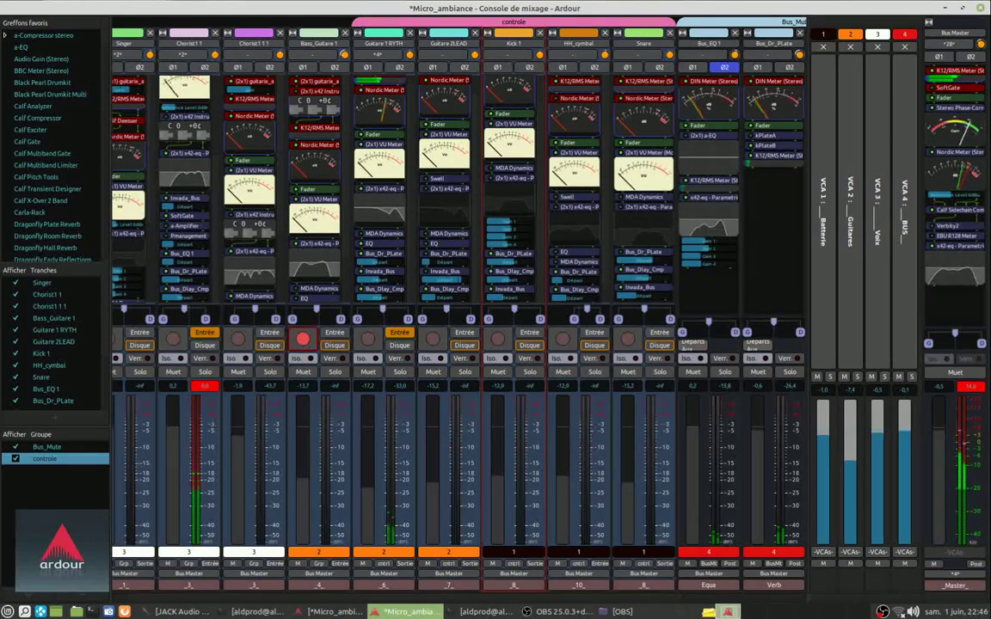
right_click(59, 491)
mouse_move(103, 503)
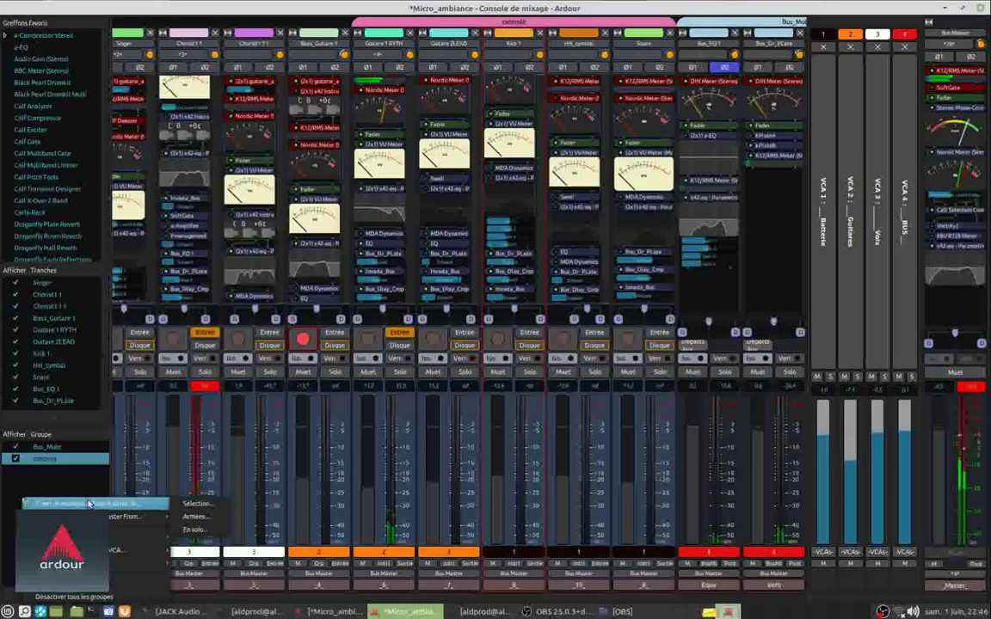
left_click(23, 431)
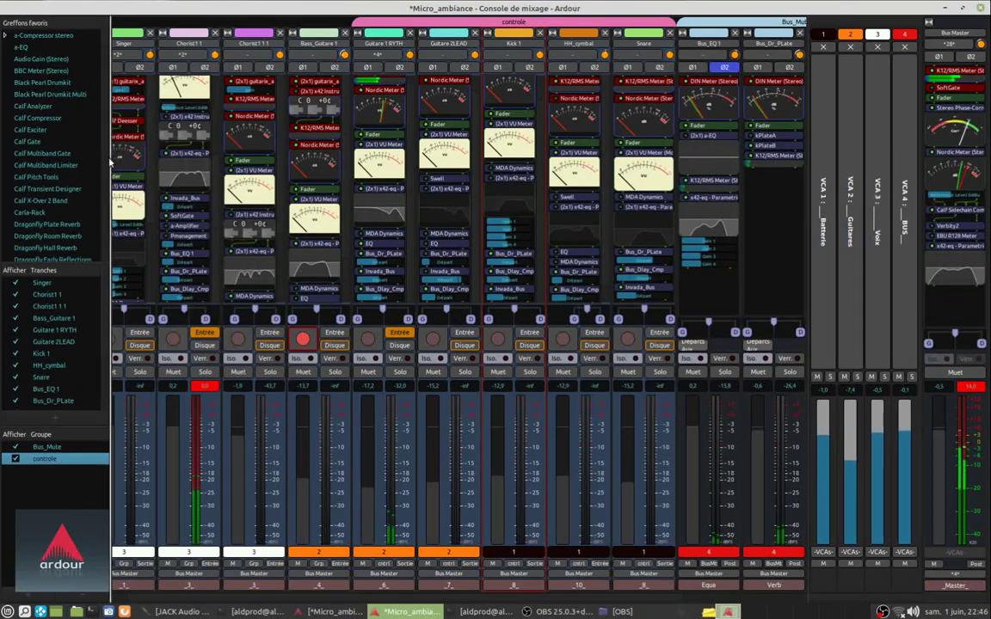
Collapse the area with the favourite plugins, strips and groups lists, and reopen it at about half its former width
left_click_drag(110, 159, 4, 145)
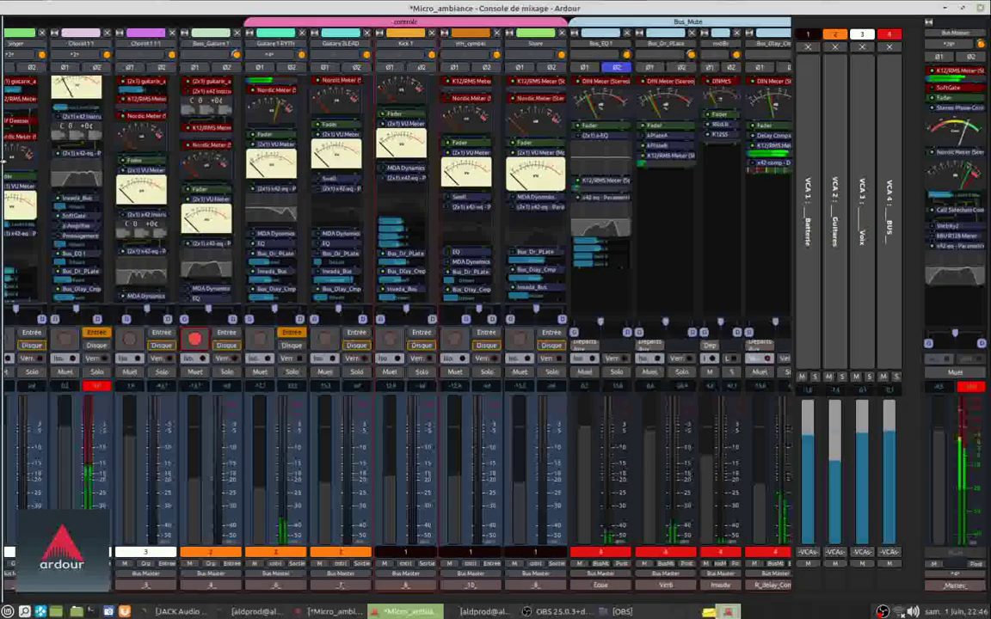
left_click_drag(17, 160, 58, 159)
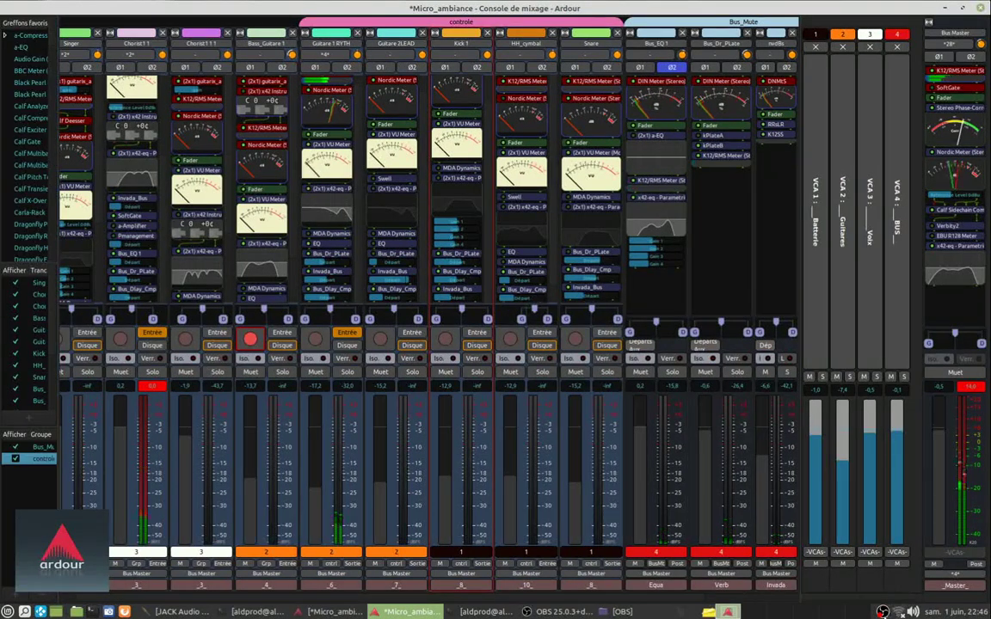
right_click(881, 610)
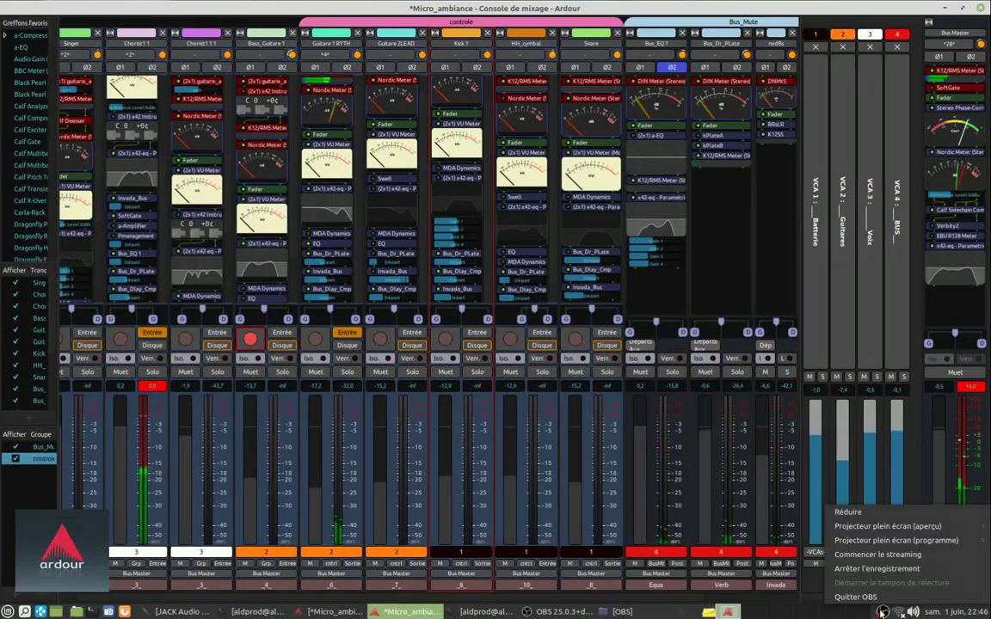